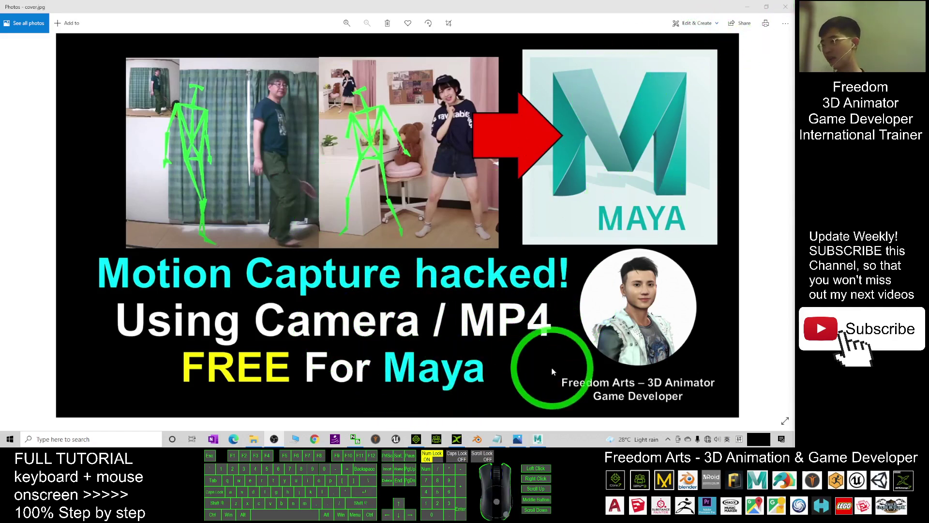
- Put the cover image away and orbit the Maya view to select the character's root joint
{"action": "left_click", "coordinate": [747, 5]}
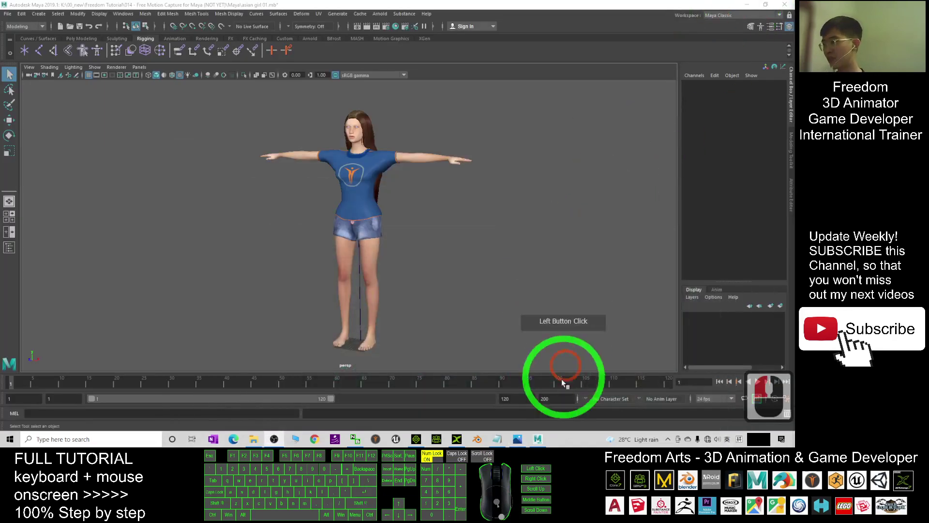
{"action": "scroll", "coordinate": [419, 218], "scroll_direction": "down", "scroll_amount": 4}
{"action": "scroll", "coordinate": [419, 217], "scroll_direction": "up", "scroll_amount": 3}
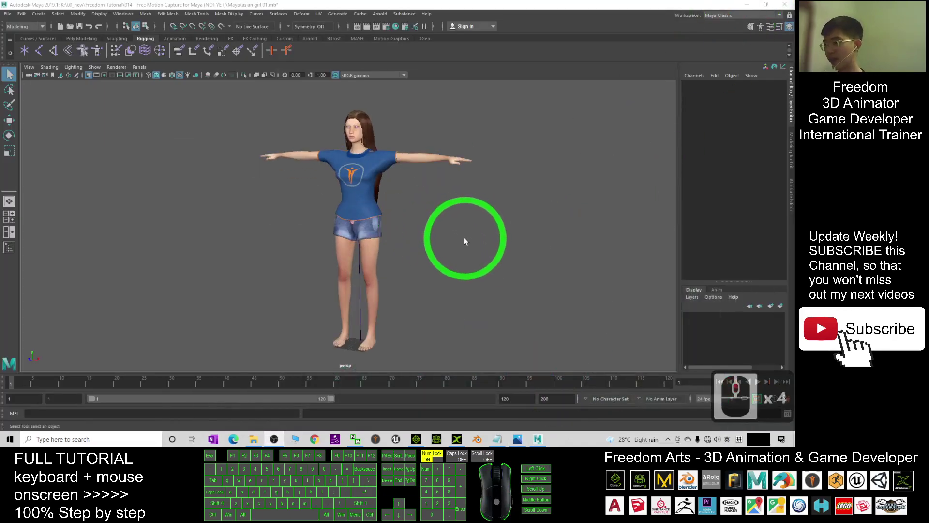
{"action": "left_click_drag", "start_coordinate": [463, 237], "coordinate": [385, 264], "text": "alt"}
{"action": "left_click", "coordinate": [371, 264]}
{"action": "scroll", "coordinate": [373, 265], "scroll_direction": "up", "scroll_amount": 5}
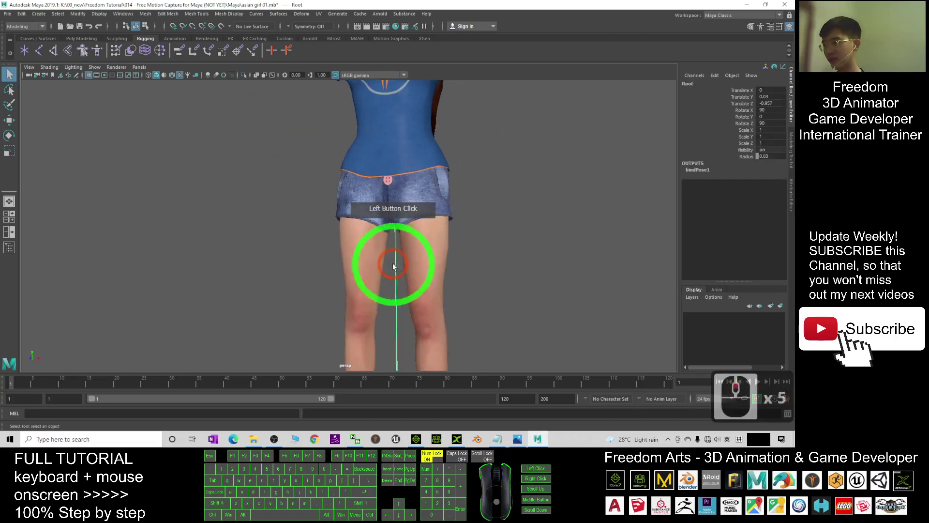
{"action": "scroll", "coordinate": [433, 237], "scroll_direction": "down", "scroll_amount": 5}
- Turn the character slightly, select and deselect its body mesh, then bring back the cover image
{"action": "left_click_drag", "start_coordinate": [527, 196], "coordinate": [508, 212], "text": "alt"}
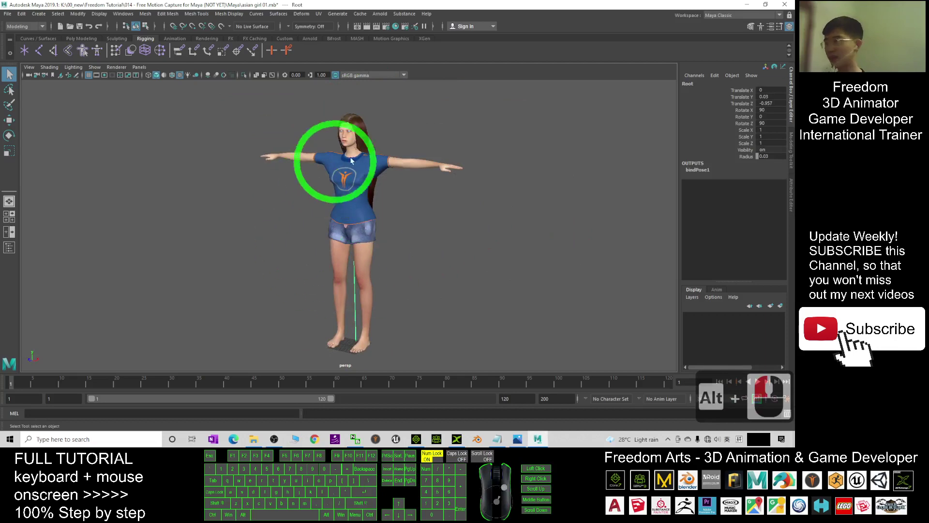
{"action": "left_click", "coordinate": [368, 186]}
{"action": "left_click", "coordinate": [428, 167]}
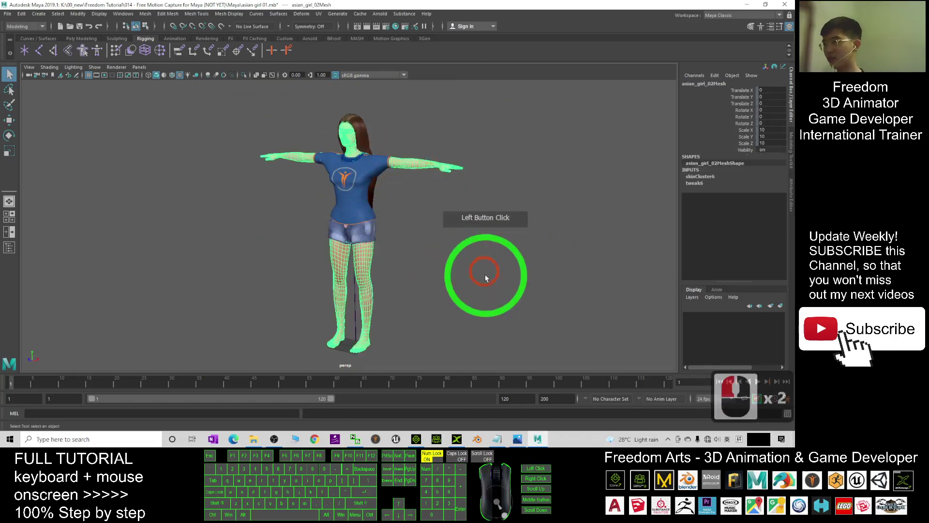
{"action": "left_click", "coordinate": [486, 319]}
{"action": "left_click", "coordinate": [517, 438]}
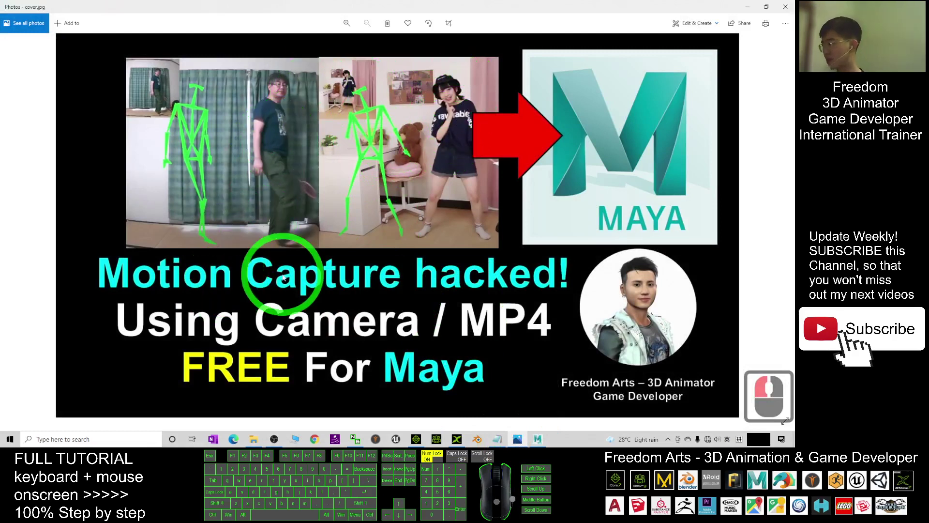
- Minimize Maya, the cover image, iClone and 3DXchange, leaving only Notes.txt in Notepad
{"action": "left_click", "coordinate": [543, 440]}
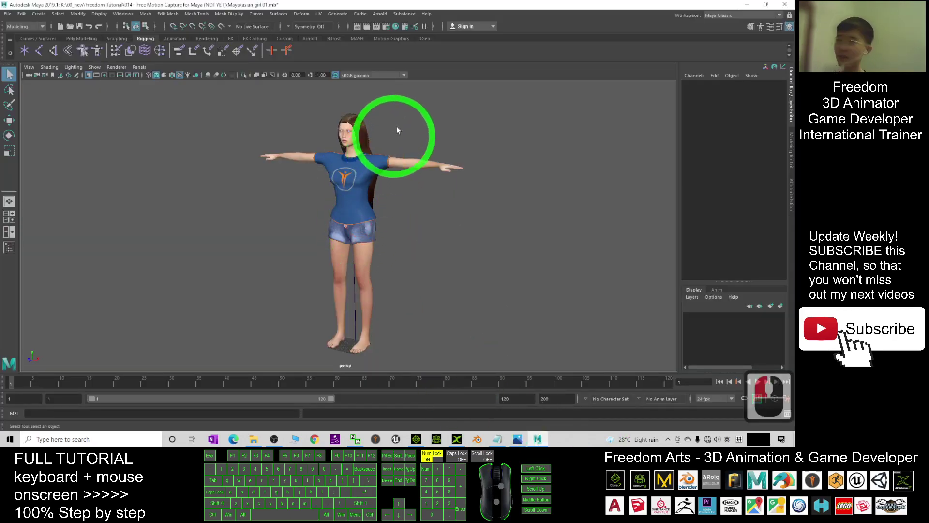
{"action": "left_click", "coordinate": [744, 5]}
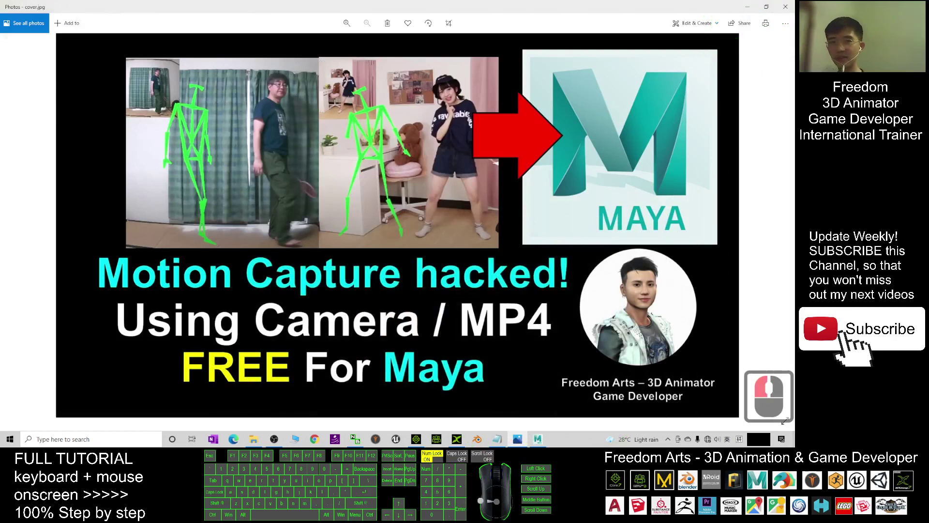
{"action": "left_click", "coordinate": [747, 7]}
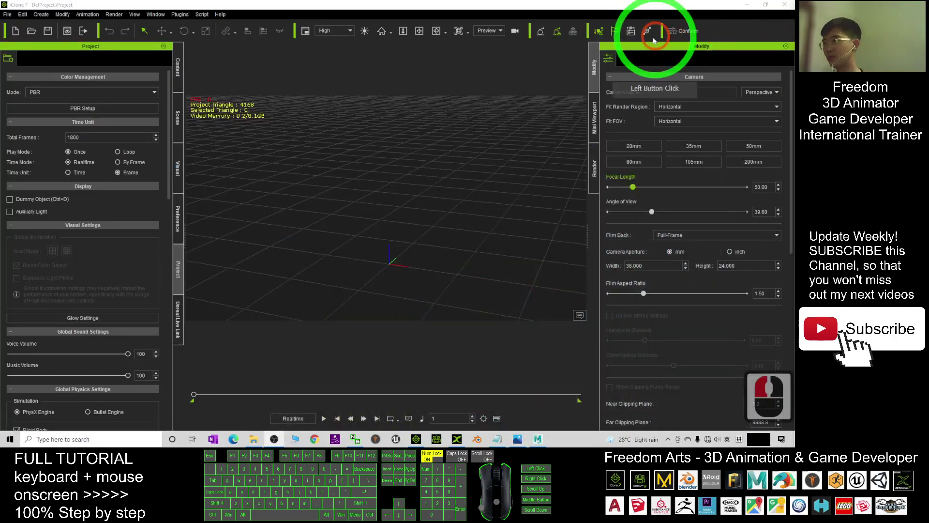
{"action": "left_click", "coordinate": [748, 5]}
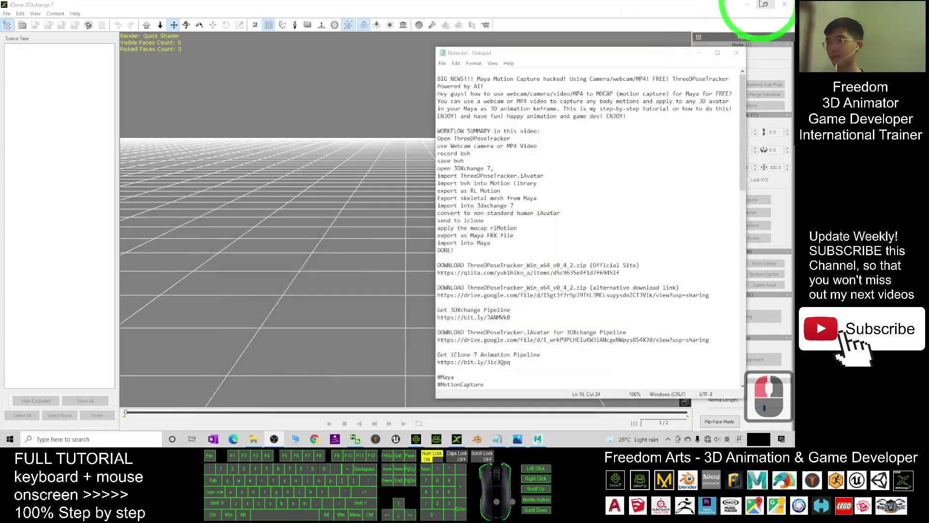
{"action": "left_click", "coordinate": [744, 4]}
{"action": "left_click", "coordinate": [561, 213]}
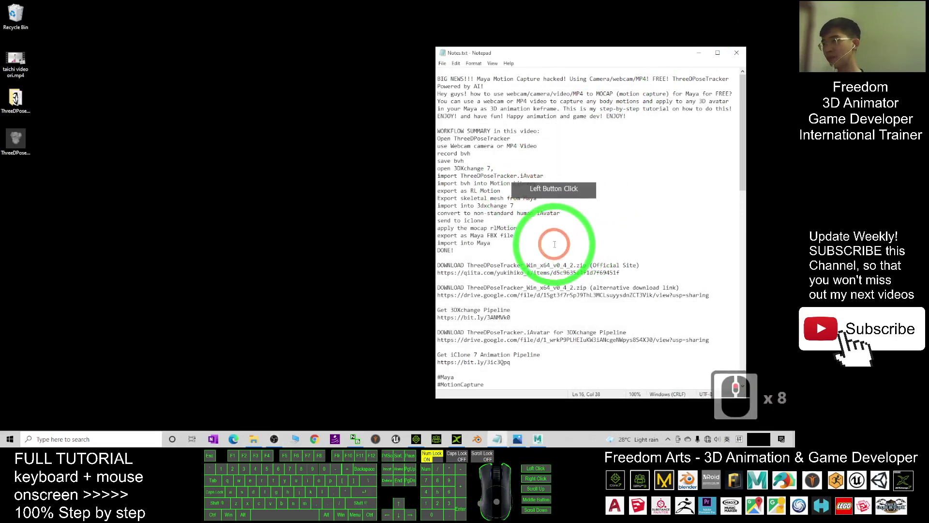
{"action": "scroll", "coordinate": [614, 201], "scroll_direction": "down", "scroll_amount": 3}
{"action": "scroll", "coordinate": [580, 184], "scroll_direction": "up", "scroll_amount": 3}
{"action": "mouse_move", "coordinate": [437, 131]}
{"action": "left_mouse_down"}
{"action": "mouse_move", "coordinate": [491, 139]}
{"action": "mouse_move", "coordinate": [498, 233]}
{"action": "mouse_move", "coordinate": [435, 183]}
{"action": "mouse_move", "coordinate": [438, 145]}
{"action": "left_mouse_up"}
{"action": "left_click", "coordinate": [476, 249]}
{"action": "left_click", "coordinate": [538, 199]}
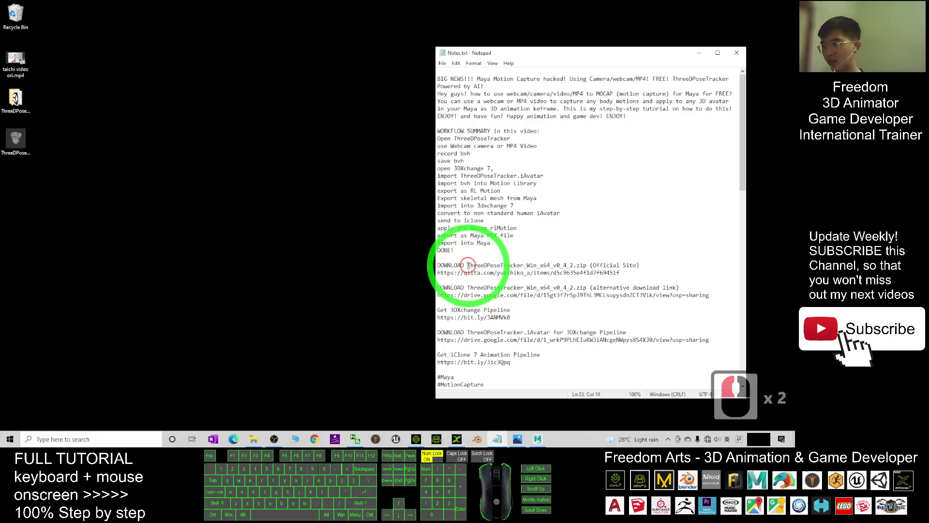
{"action": "left_click_drag", "start_coordinate": [468, 265], "coordinate": [521, 266]}
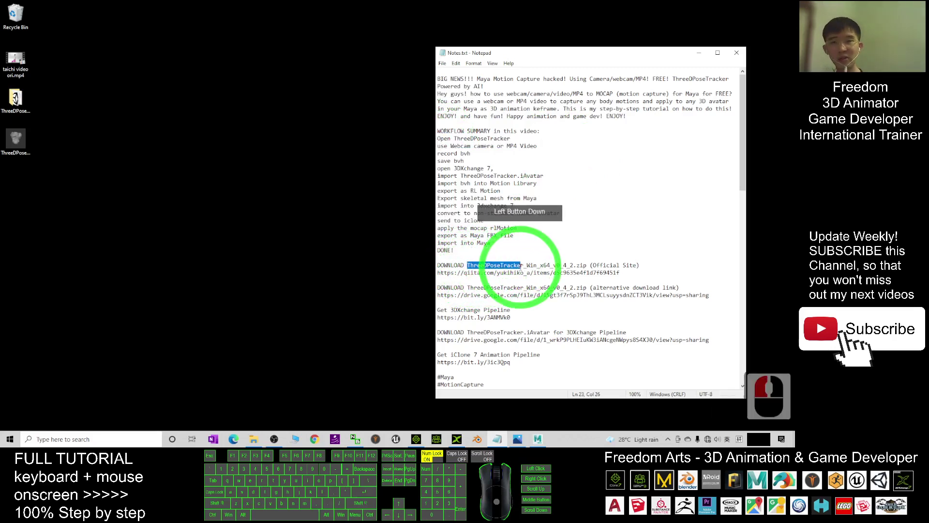
{"action": "left_click_drag", "start_coordinate": [521, 265], "coordinate": [522, 265]}
{"action": "left_click_drag", "start_coordinate": [619, 272], "coordinate": [547, 272]}
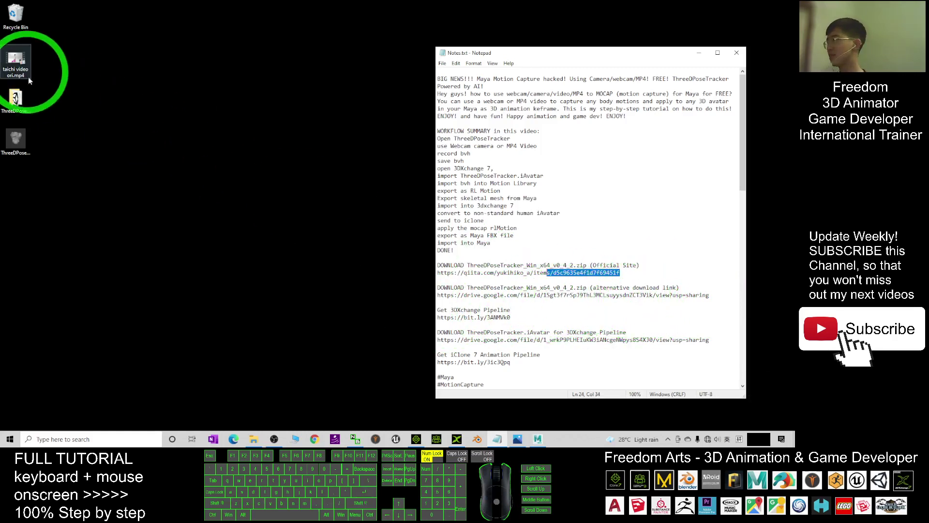
{"action": "left_click", "coordinate": [15, 105]}
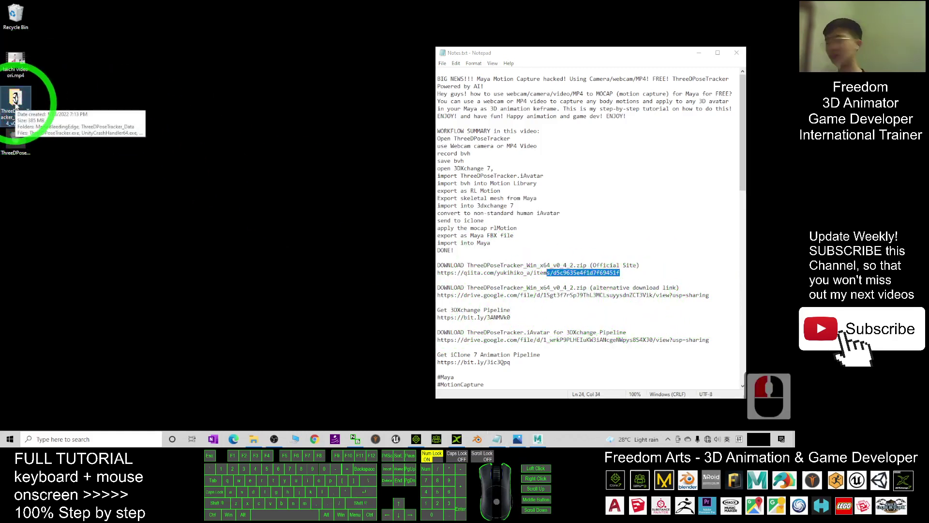
{"action": "double_click", "coordinate": [15, 100]}
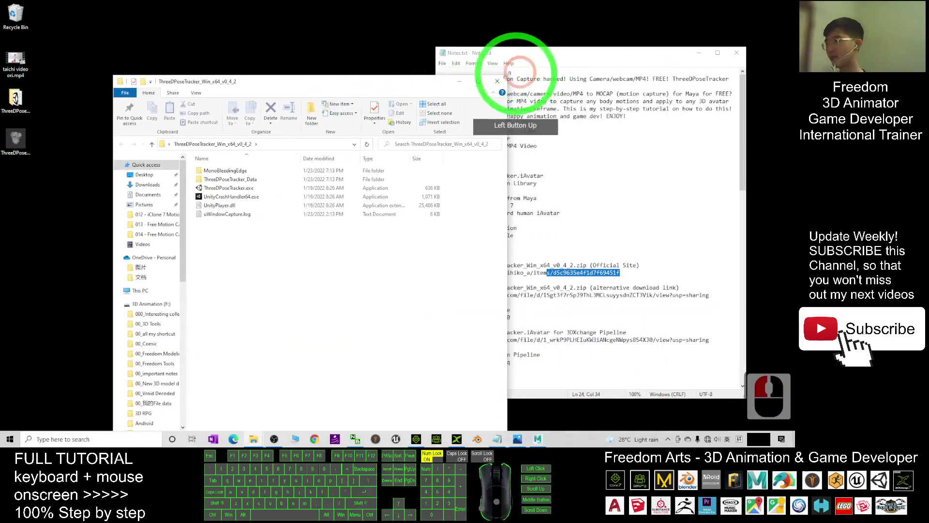
- Launch ThreeDPoseTracker.exe from the ThreeDPoseTracker_Win_x64_v0_4_2 folder and minimize Explorer
{"action": "left_click", "coordinate": [469, 83]}
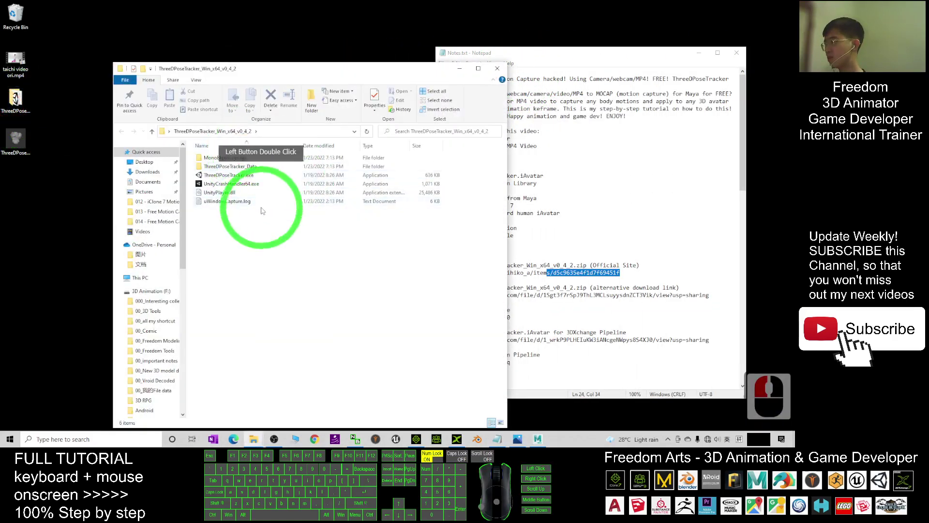
{"action": "double_click", "coordinate": [235, 176]}
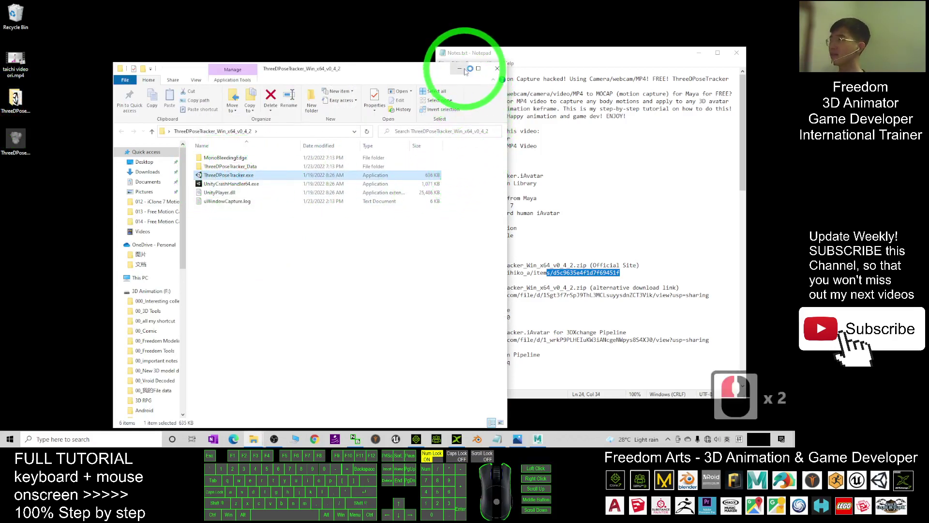
{"action": "left_click", "coordinate": [506, 167]}
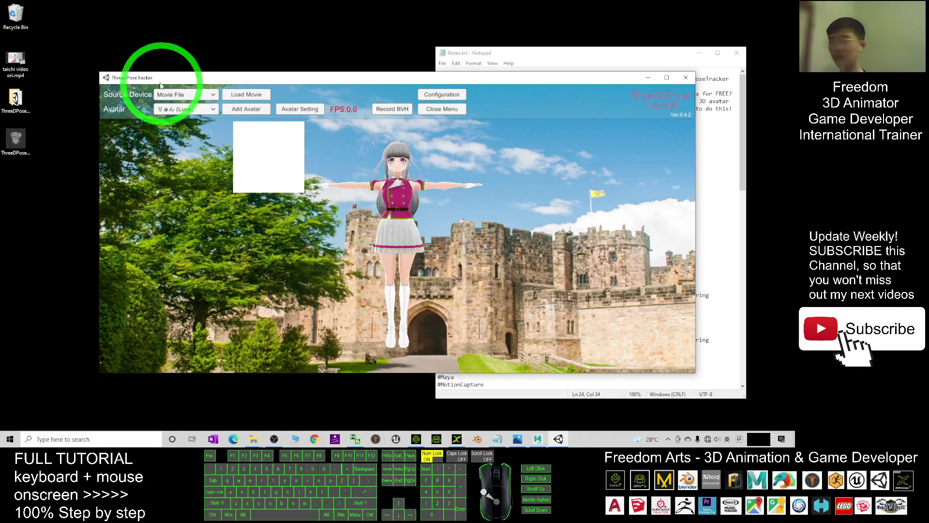
{"action": "left_click", "coordinate": [174, 97]}
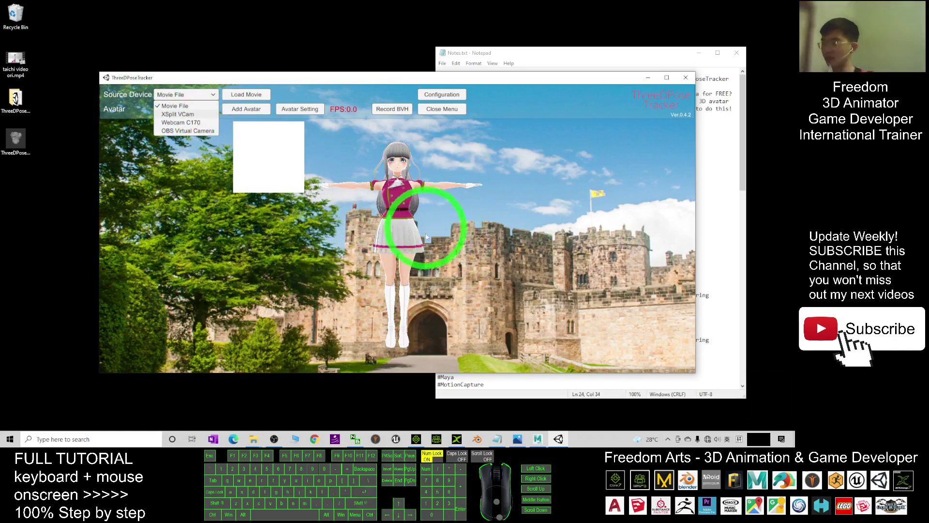
{"action": "left_click", "coordinate": [344, 280]}
{"action": "left_click", "coordinate": [435, 311]}
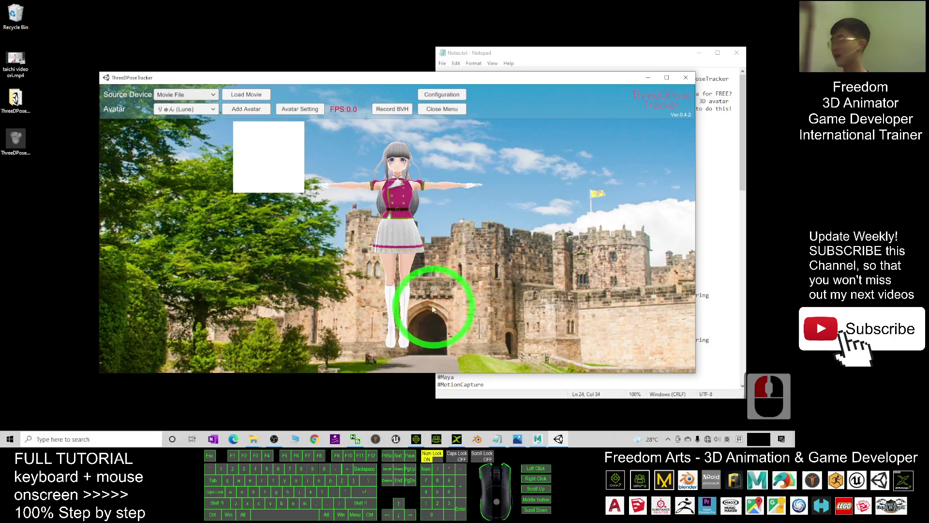
{"action": "left_click", "coordinate": [211, 96]}
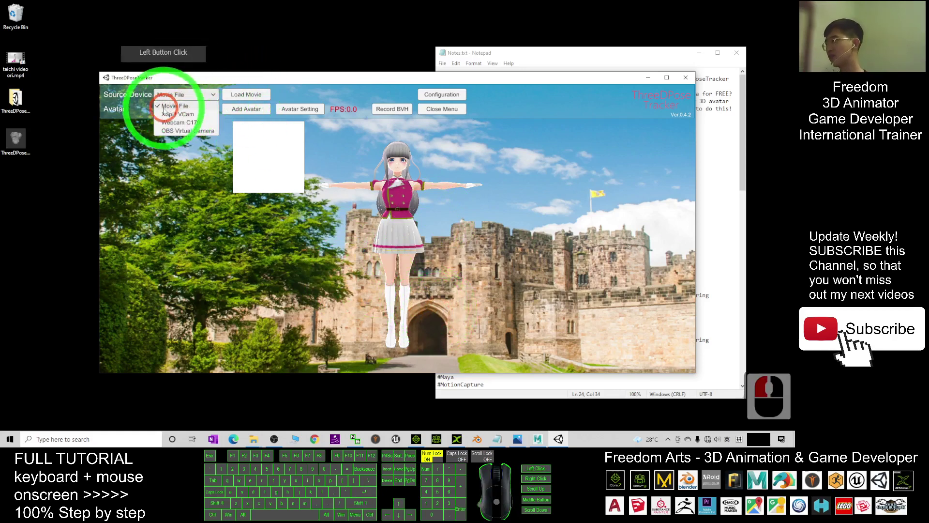
{"action": "left_click", "coordinate": [426, 220]}
{"action": "left_click", "coordinate": [284, 197]}
{"action": "left_click", "coordinate": [21, 66]}
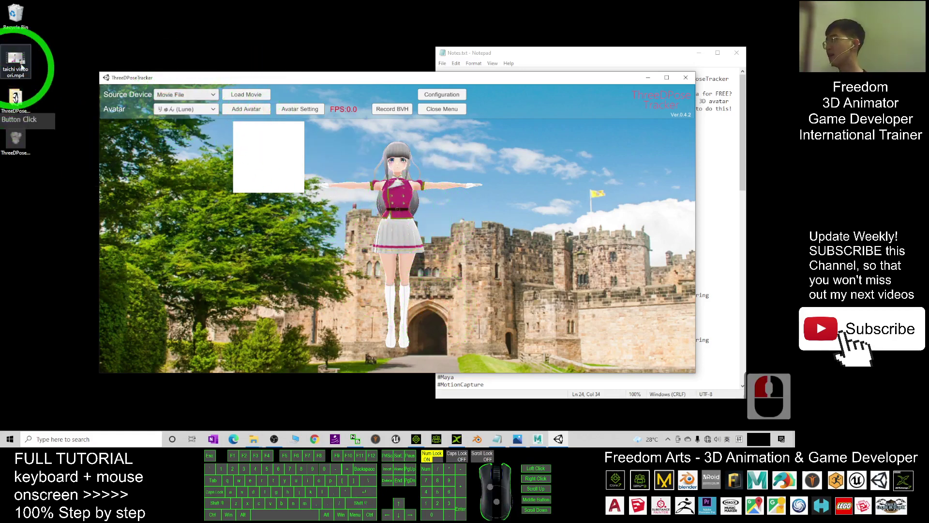
{"action": "double_click", "coordinate": [16, 64]}
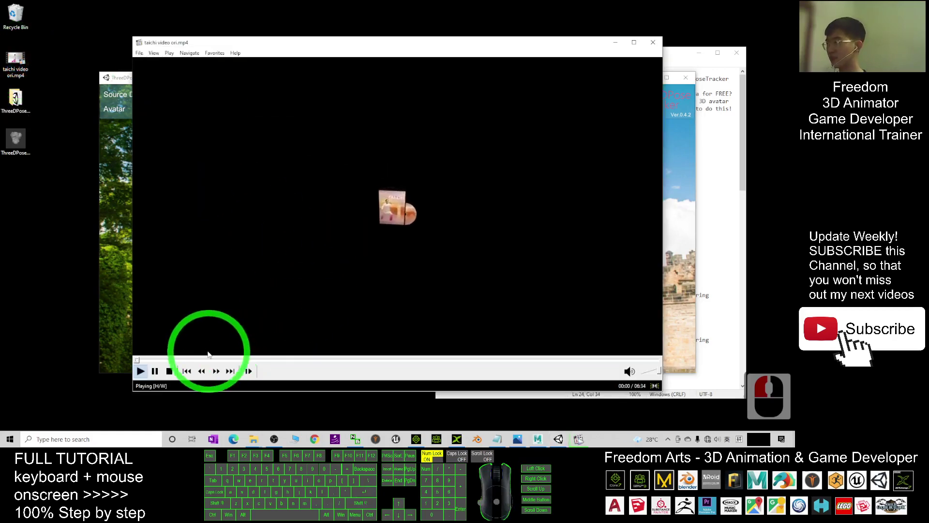
{"action": "left_click", "coordinate": [205, 359]}
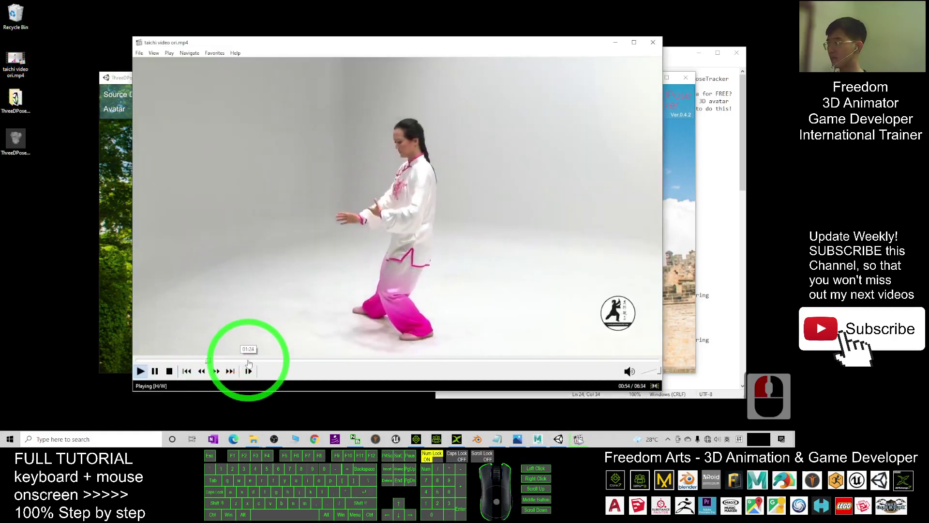
{"action": "left_click", "coordinate": [247, 361]}
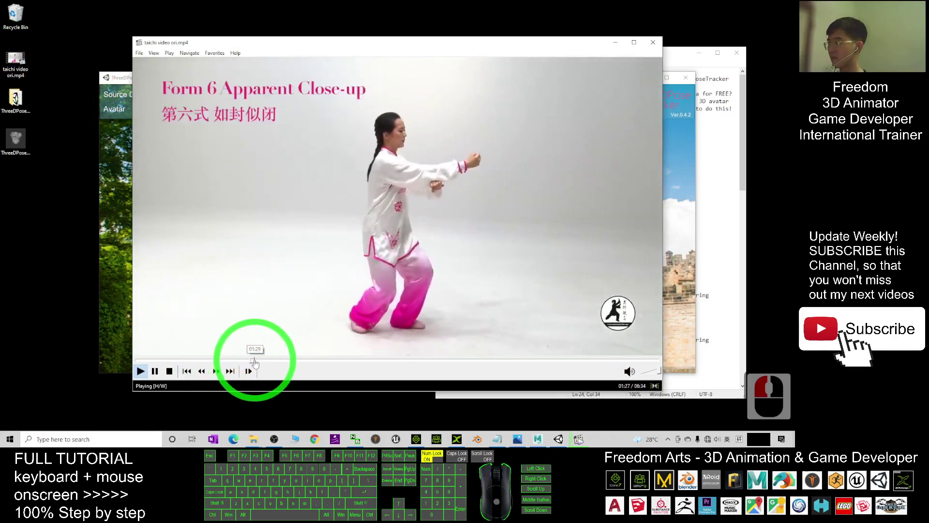
{"action": "left_click", "coordinate": [653, 43]}
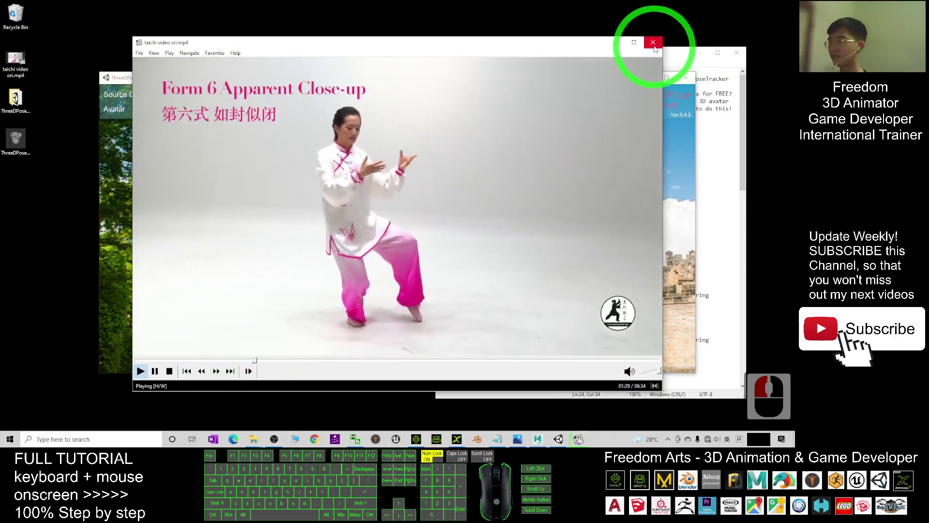
{"action": "left_click", "coordinate": [457, 144]}
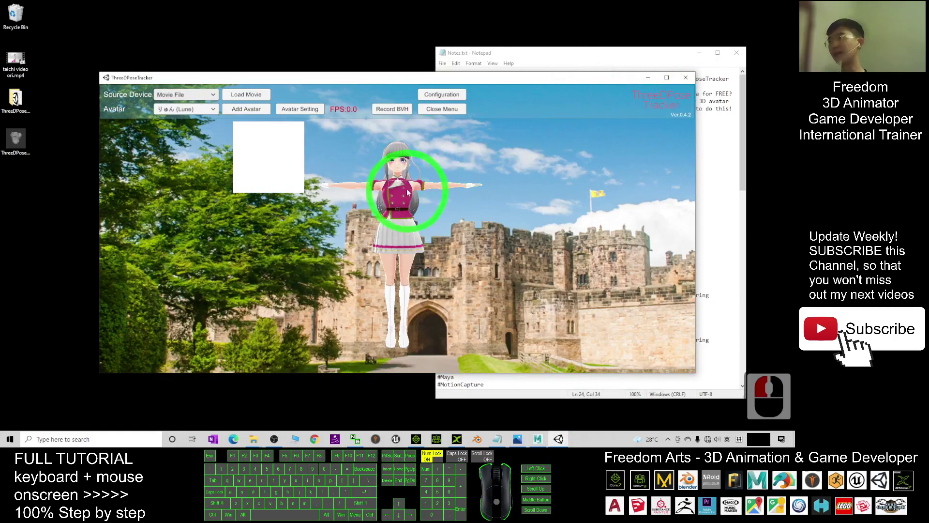
{"action": "left_click", "coordinate": [32, 98]}
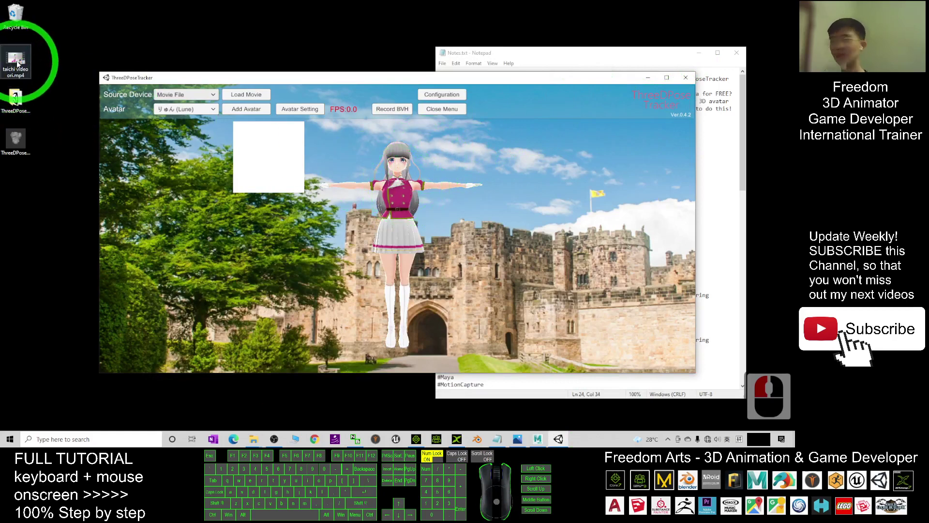
{"action": "left_click_drag", "start_coordinate": [15, 61], "coordinate": [393, 129]}
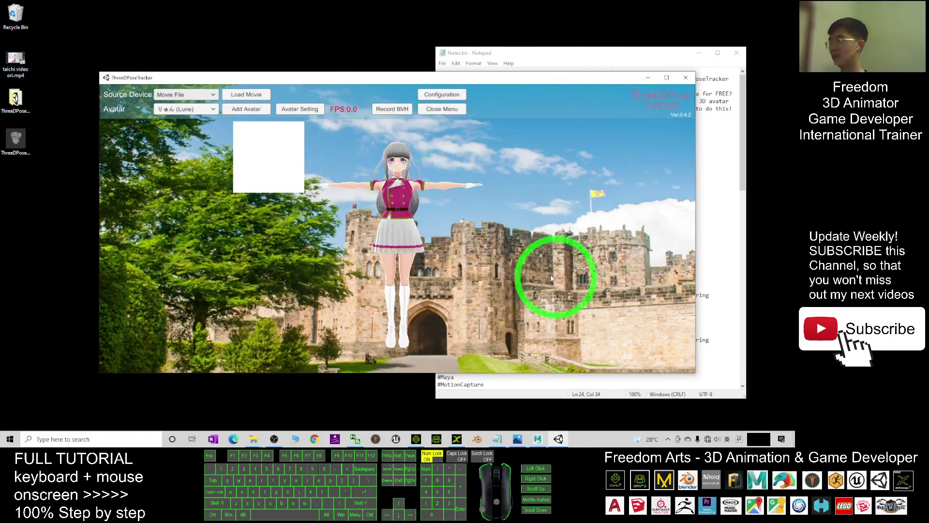
{"action": "left_click_drag", "start_coordinate": [16, 61], "coordinate": [359, 172]}
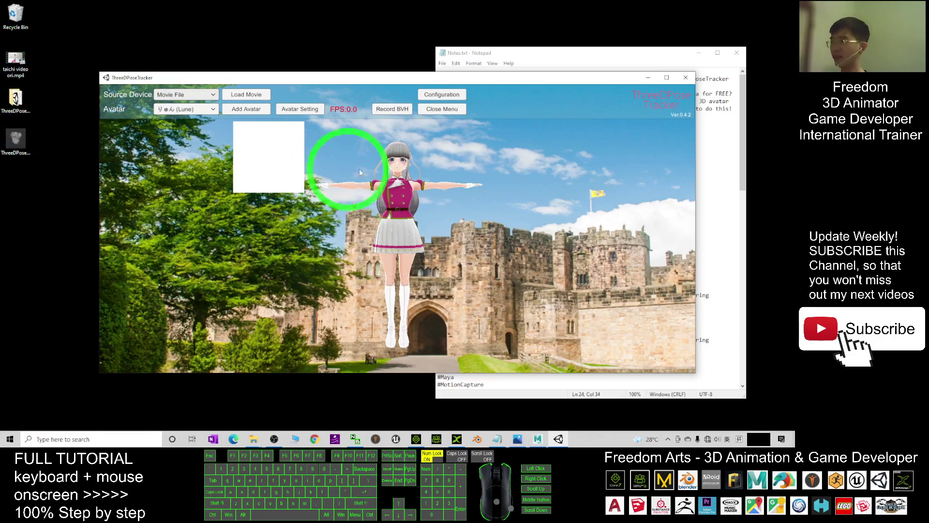
{"action": "left_click", "coordinate": [538, 438]}
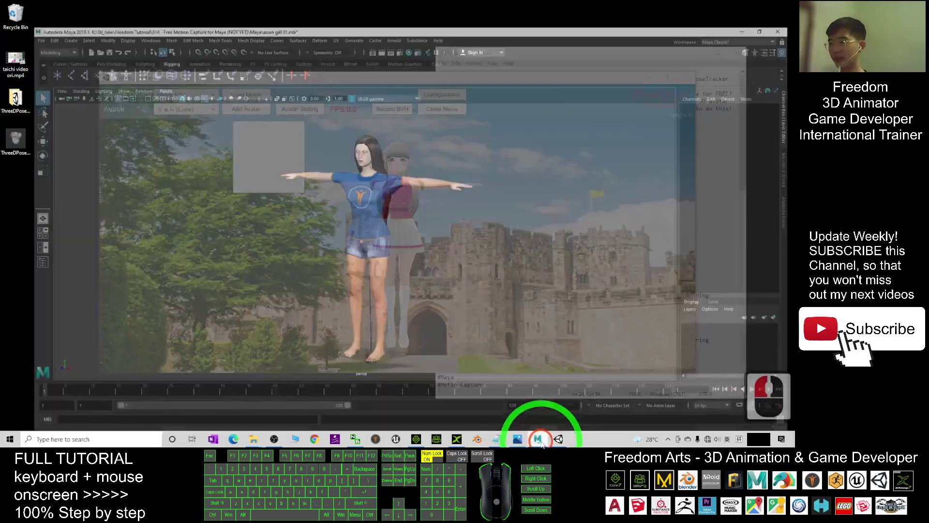
{"action": "left_click", "coordinate": [266, 162]}
{"action": "left_click", "coordinate": [500, 231]}
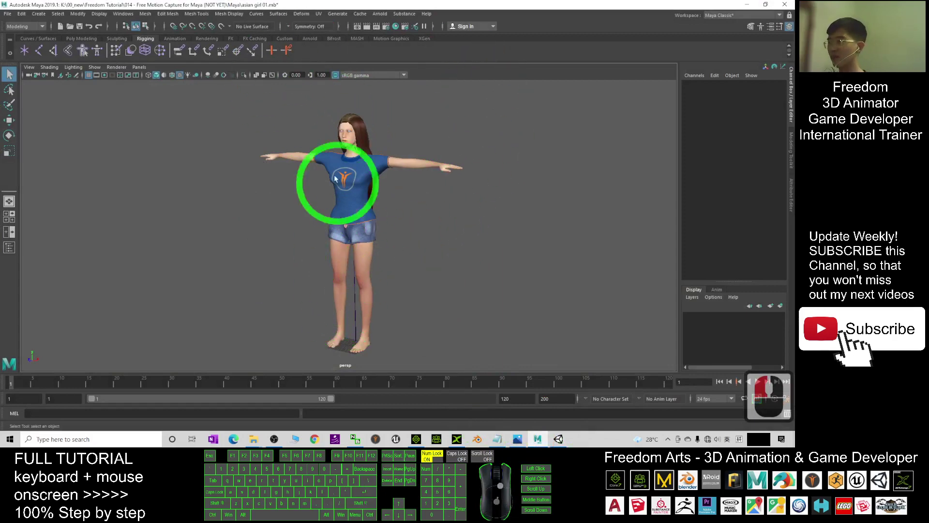
{"action": "left_click", "coordinate": [746, 4]}
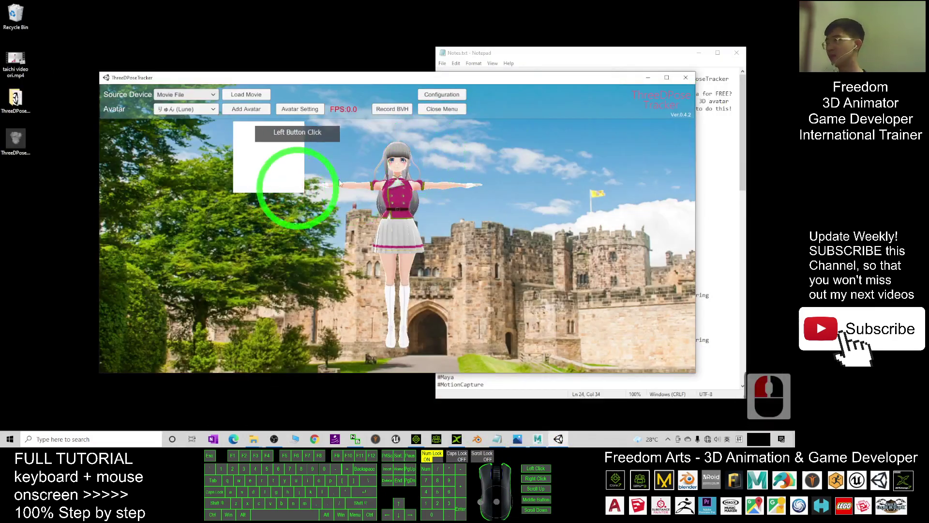
{"action": "left_click_drag", "start_coordinate": [450, 80], "coordinate": [171, 90]}
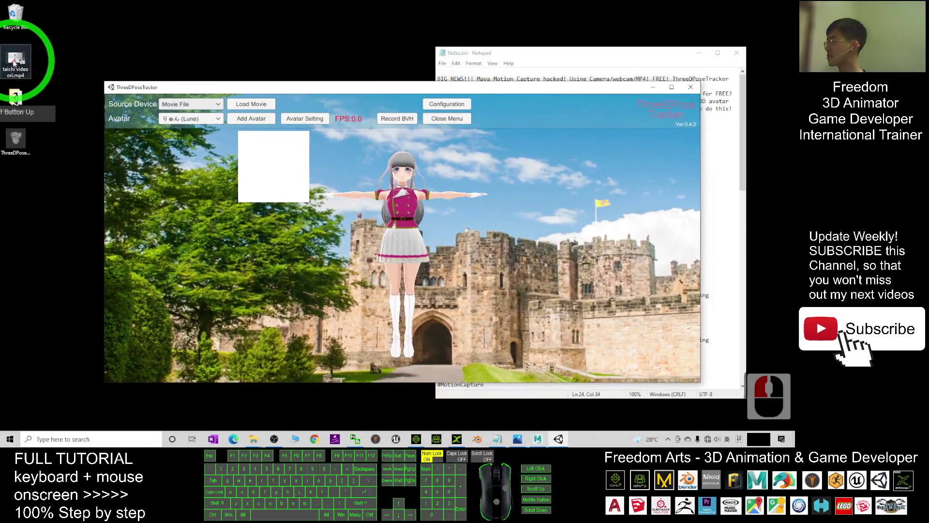
- Load the movie 'taichi video ori.mp4' from the Desktop into ThreeDPoseTracker
{"action": "left_click", "coordinate": [235, 103]}
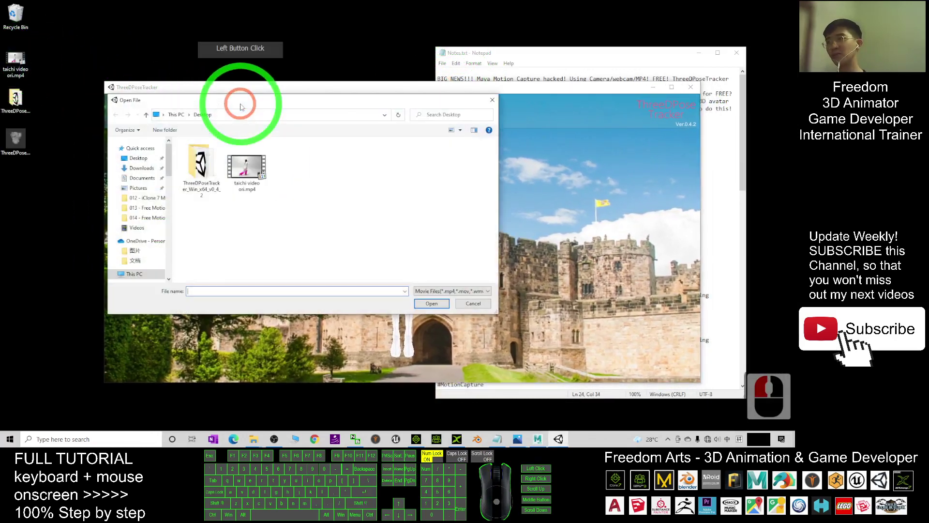
{"action": "left_click", "coordinate": [145, 160]}
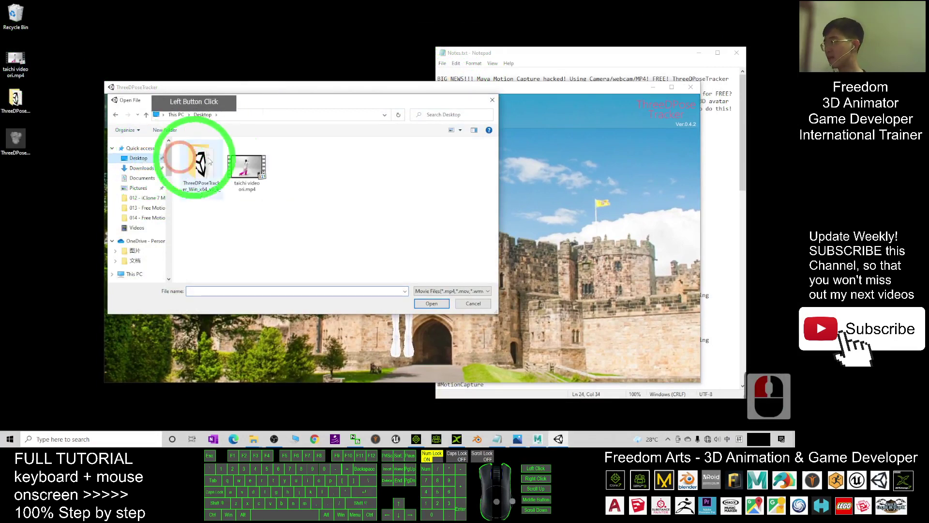
{"action": "double_click", "coordinate": [253, 169]}
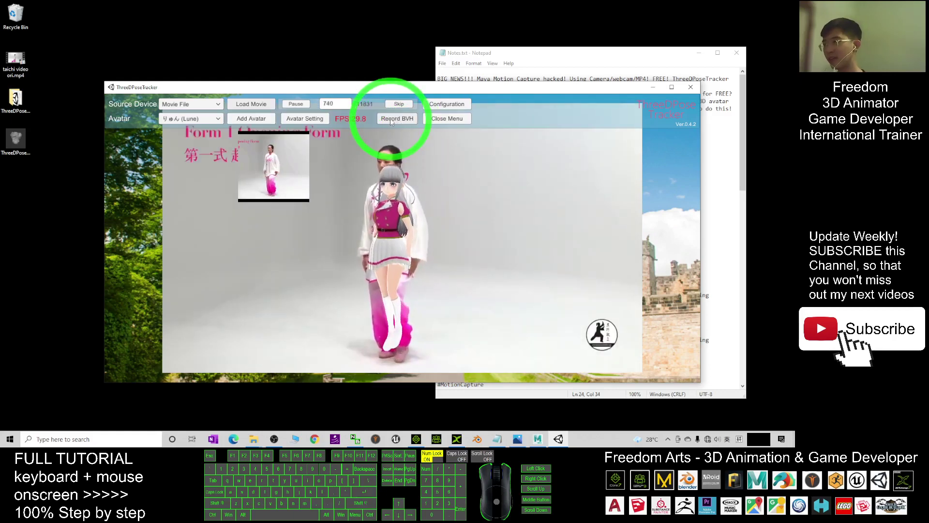
- Record BVH while the tai chi movie plays, then stop to get the motion.bvh save prompt
{"action": "left_click", "coordinate": [391, 120]}
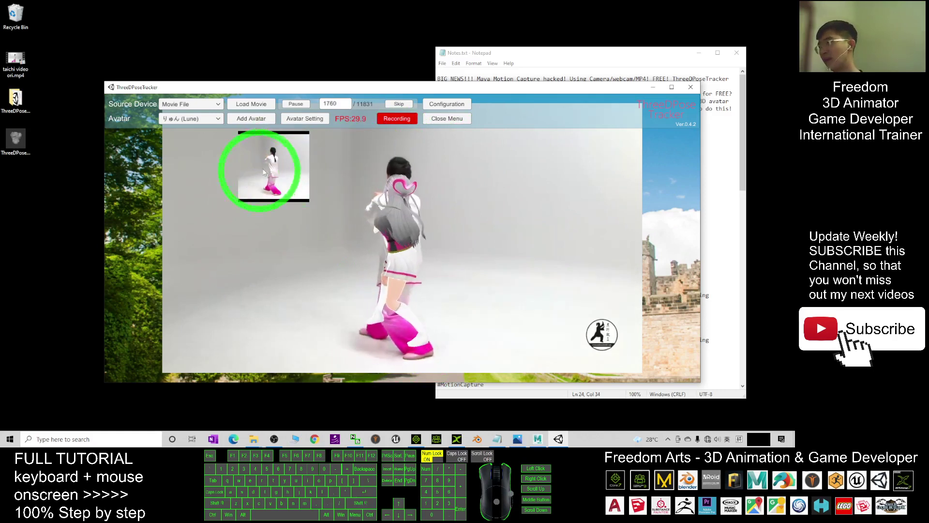
{"action": "left_click", "coordinate": [279, 160]}
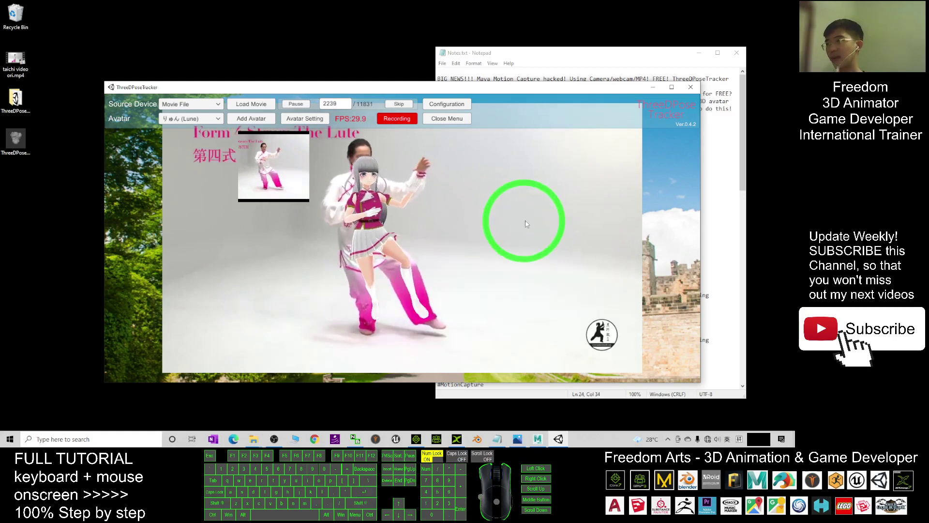
{"action": "left_click", "coordinate": [396, 119]}
{"action": "left_click_drag", "start_coordinate": [397, 101], "coordinate": [383, 102]}
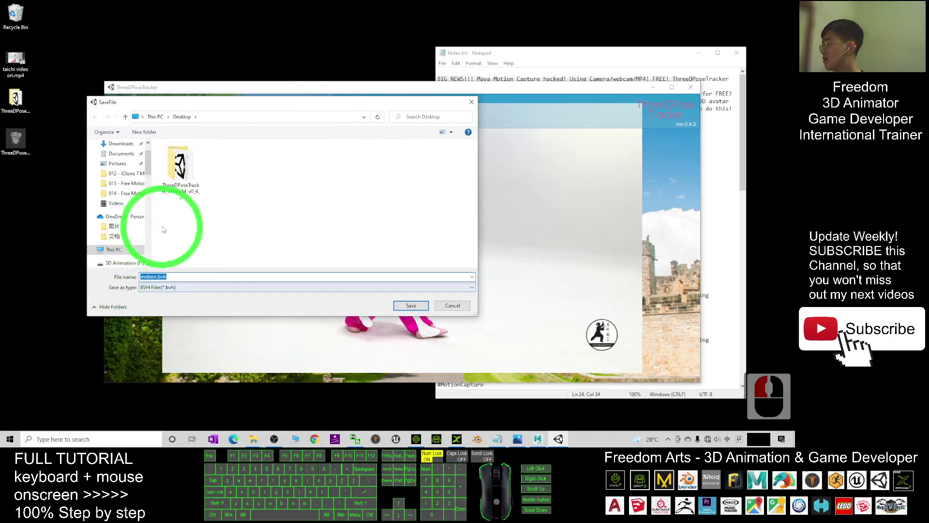
- Save the recording to the Desktop as 'tai chi 01.bvh' and locate the new file
{"action": "scroll", "coordinate": [121, 194], "scroll_direction": "up", "scroll_amount": 1}
{"action": "left_click", "coordinate": [118, 161]}
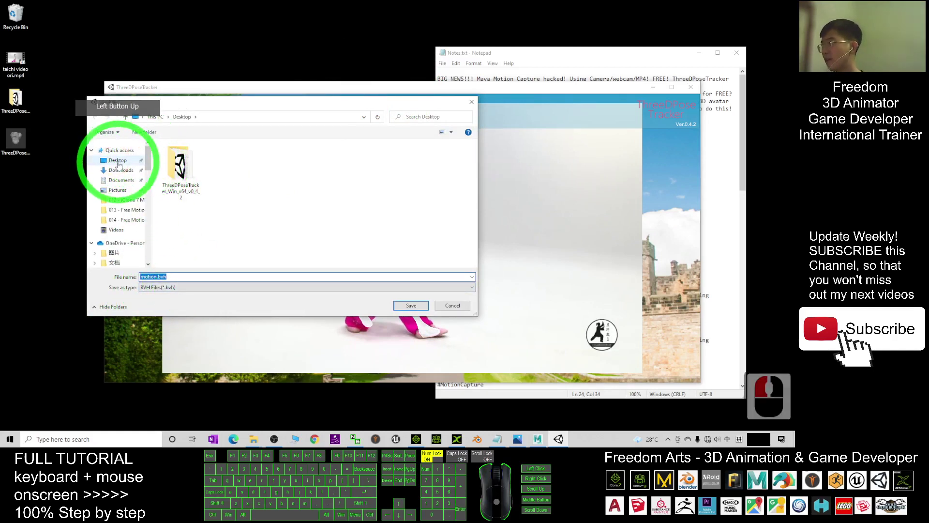
{"action": "left_click", "coordinate": [117, 161]}
{"action": "left_click", "coordinate": [168, 277]}
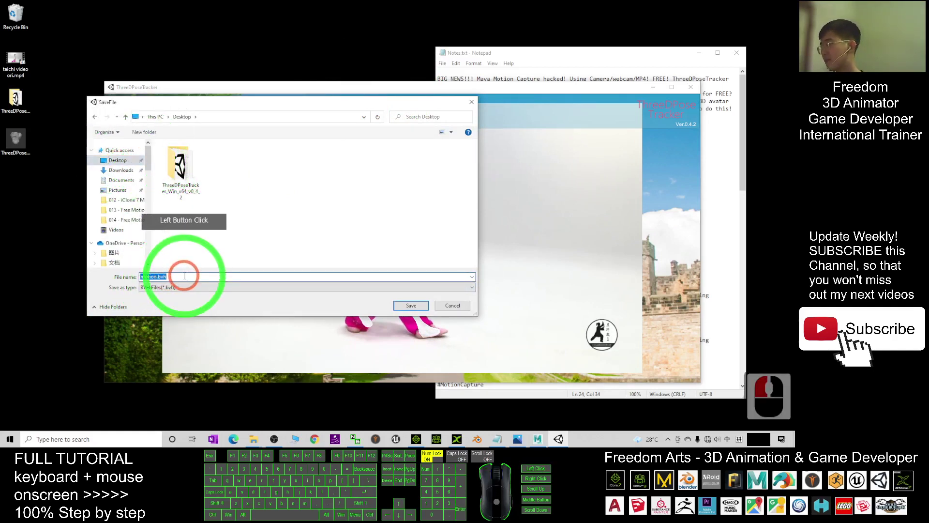
{"action": "type", "text": "tai"}
{"action": "key", "text": "BackSpace"}
{"action": "key", "text": "BackSpace"}
{"action": "key", "text": "BackSpace"}
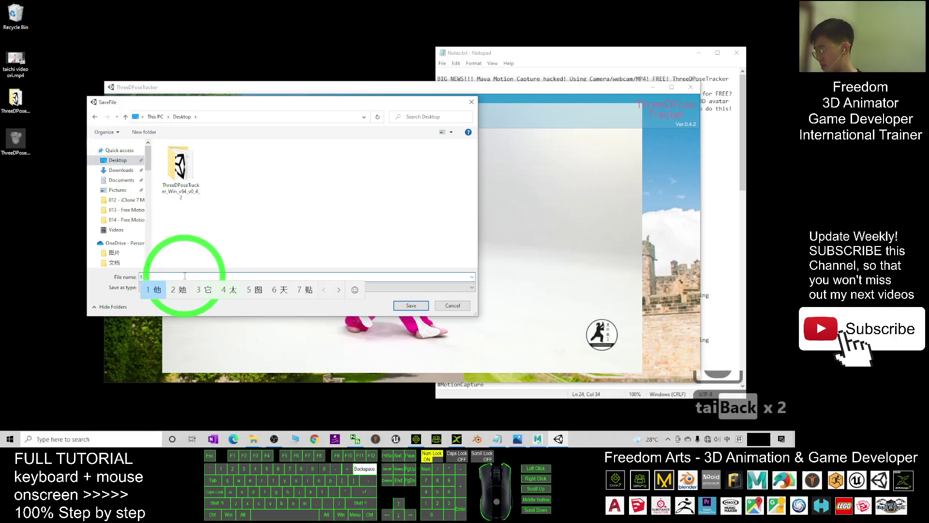
{"action": "key", "text": "shift"}
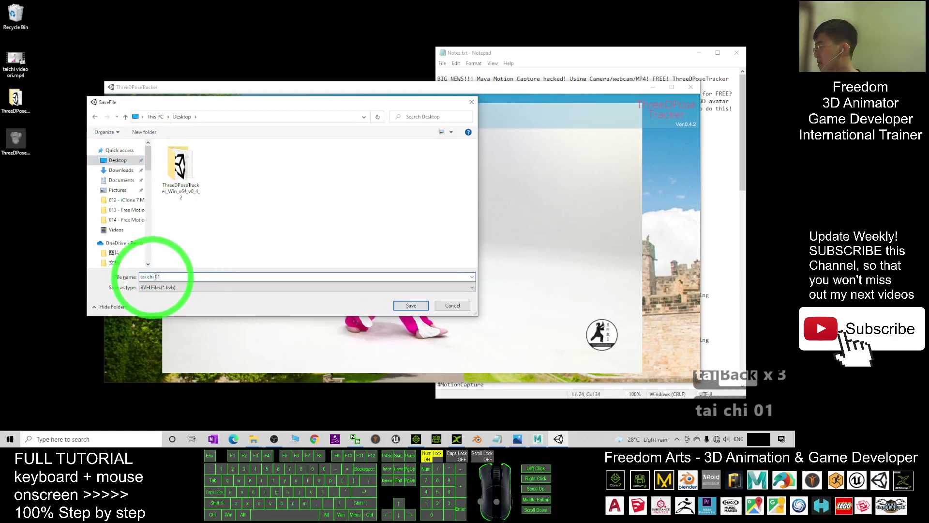
{"action": "left_click", "coordinate": [412, 305]}
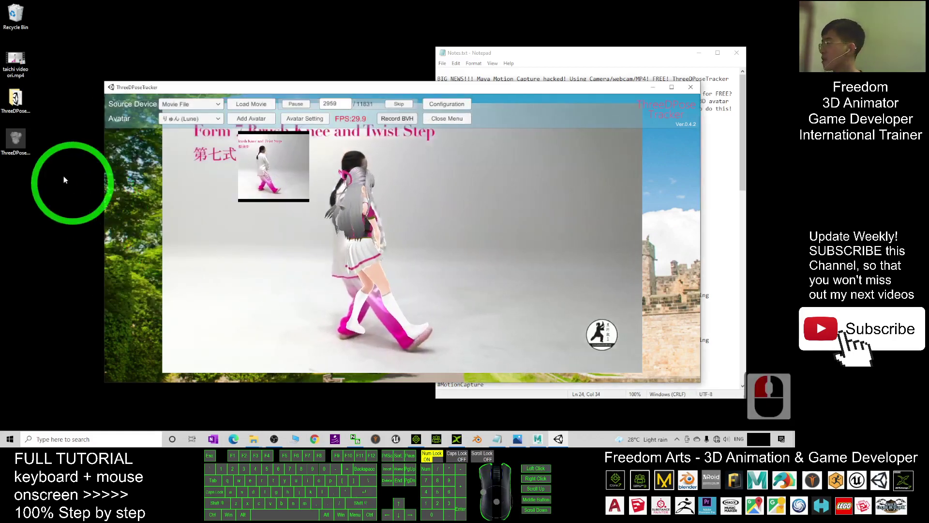
{"action": "left_click", "coordinate": [16, 143]}
{"action": "left_click", "coordinate": [20, 187]}
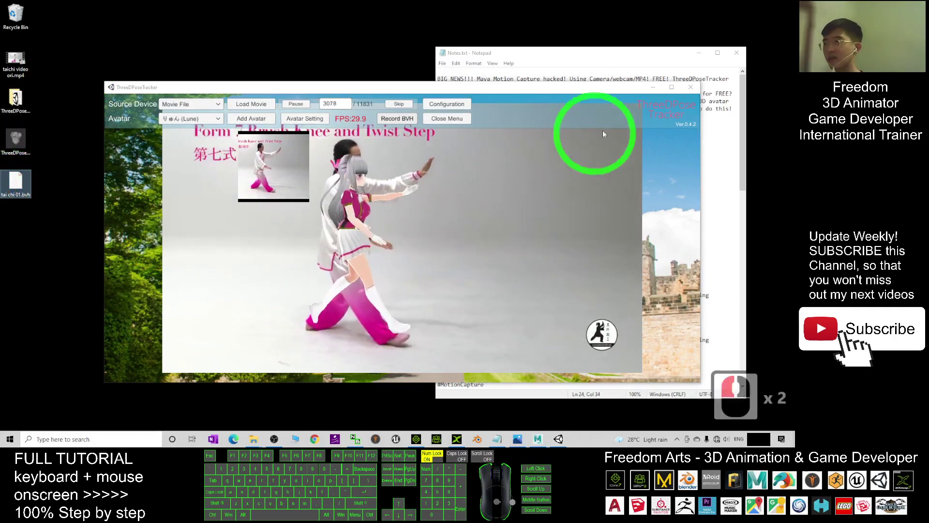
- Close ThreeDPoseTracker and point out the saved tai chi 01.bvh file
{"action": "left_click", "coordinate": [692, 91]}
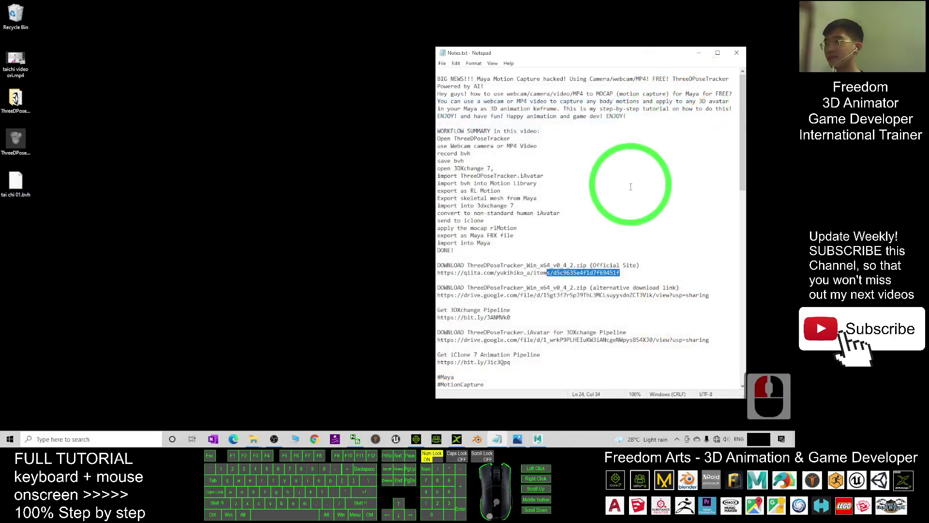
{"action": "left_click", "coordinate": [629, 190]}
{"action": "left_click", "coordinate": [16, 184]}
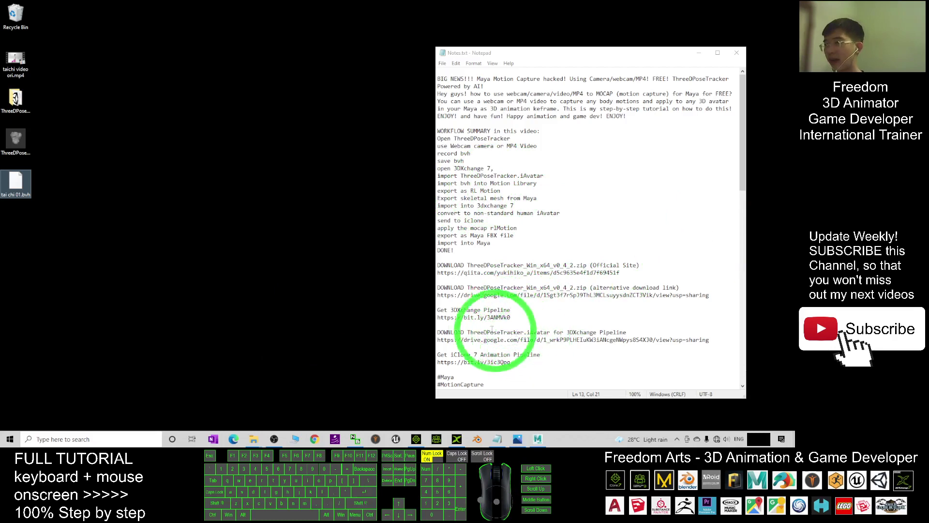
- Highlight the DOWNLOAD line, the ThreeDPoseTracker.iAvatar name and URL, and the Get 3DXchange Pipeline line
{"action": "left_click_drag", "start_coordinate": [468, 332], "coordinate": [437, 332]}
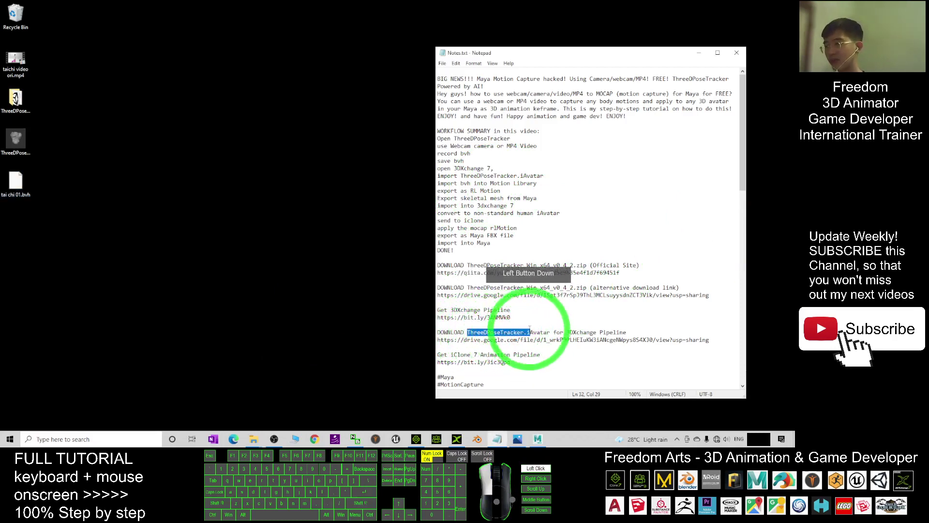
{"action": "double_click", "coordinate": [552, 331]}
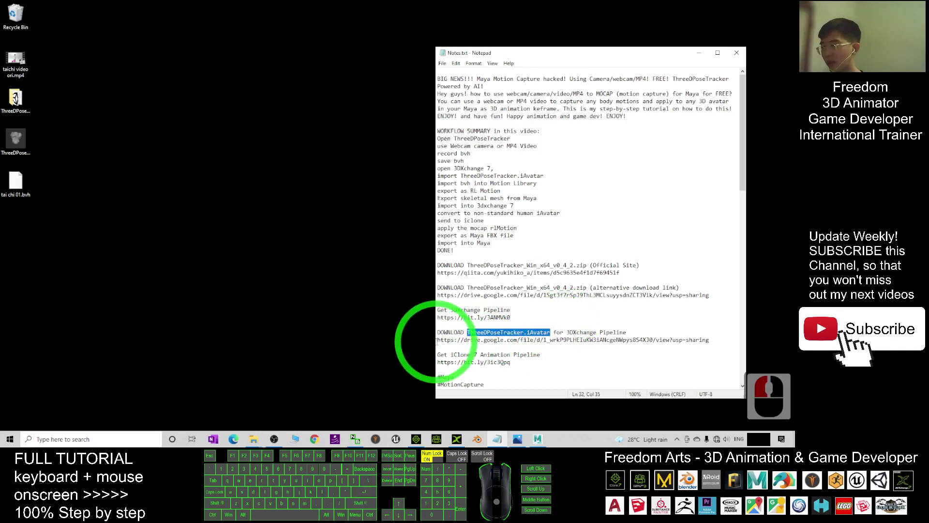
{"action": "left_click_drag", "start_coordinate": [437, 340], "coordinate": [713, 339]}
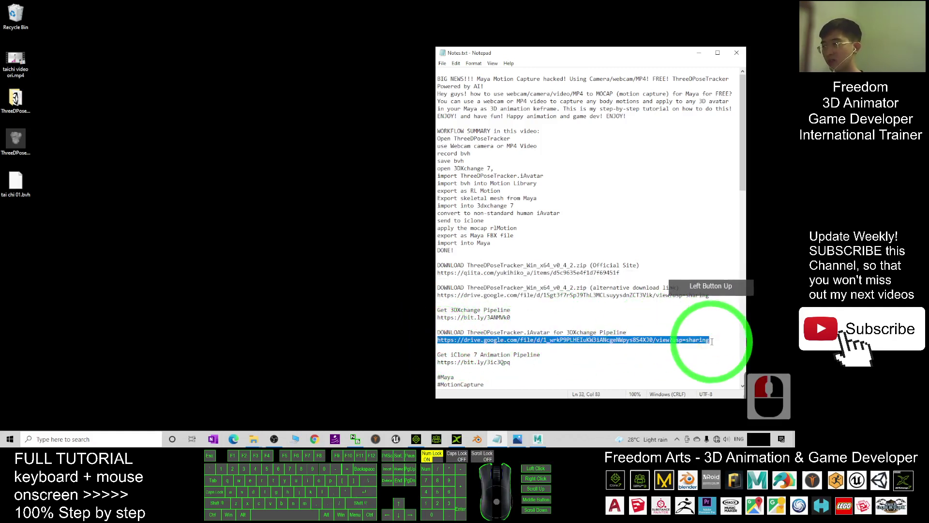
{"action": "scroll", "coordinate": [711, 340], "scroll_direction": "down", "scroll_amount": 2}
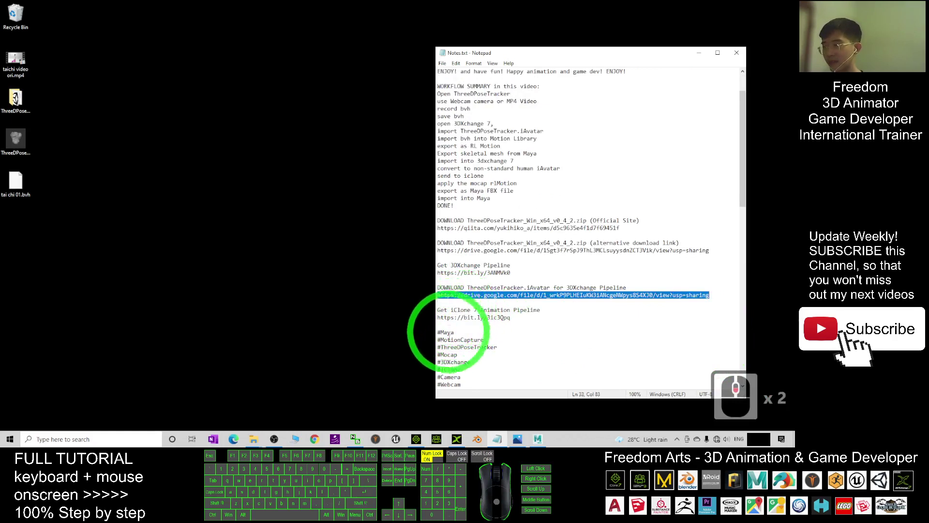
{"action": "left_click_drag", "start_coordinate": [446, 267], "coordinate": [511, 266]}
{"action": "left_click", "coordinate": [500, 265]}
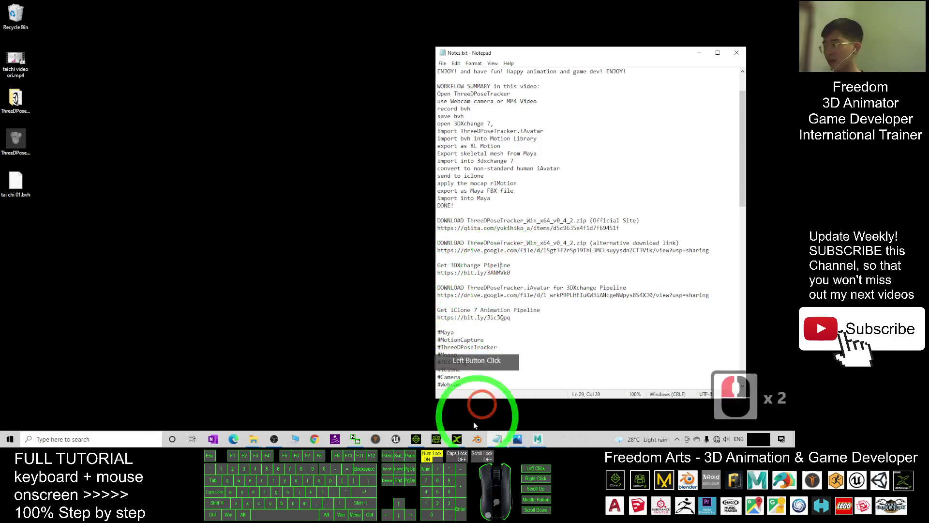
{"action": "left_click", "coordinate": [458, 439]}
- Place 3DXchange beside the notes and highlight ThreeDPoseTracker in the download line
{"action": "left_click_drag", "start_coordinate": [353, 5], "coordinate": [302, 60]}
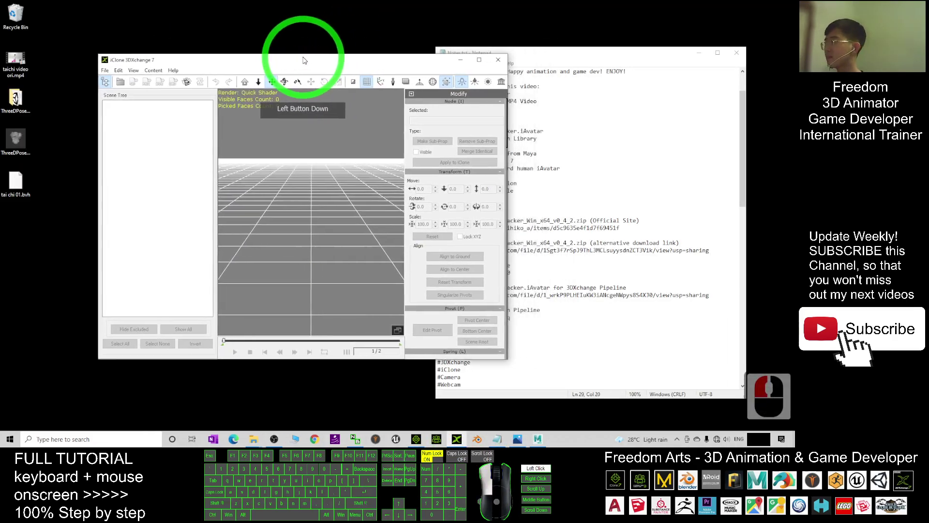
{"action": "left_click", "coordinate": [591, 56]}
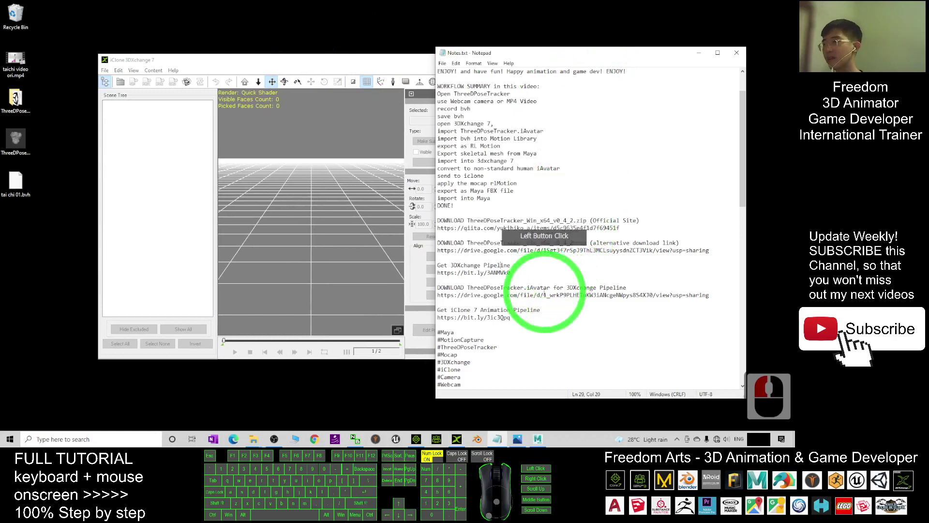
{"action": "left_click_drag", "start_coordinate": [468, 287], "coordinate": [548, 288]}
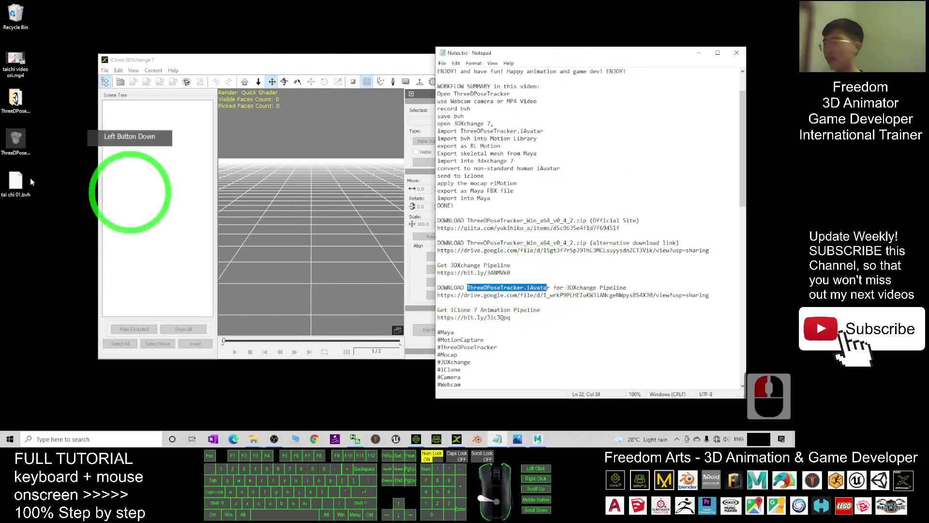
- Drag ThreeDPoseTracker.iAvatar from the desktop into 3DXchange and select its tpose root
{"action": "left_click", "coordinate": [17, 155]}
{"action": "left_click_drag", "start_coordinate": [17, 145], "coordinate": [315, 219]}
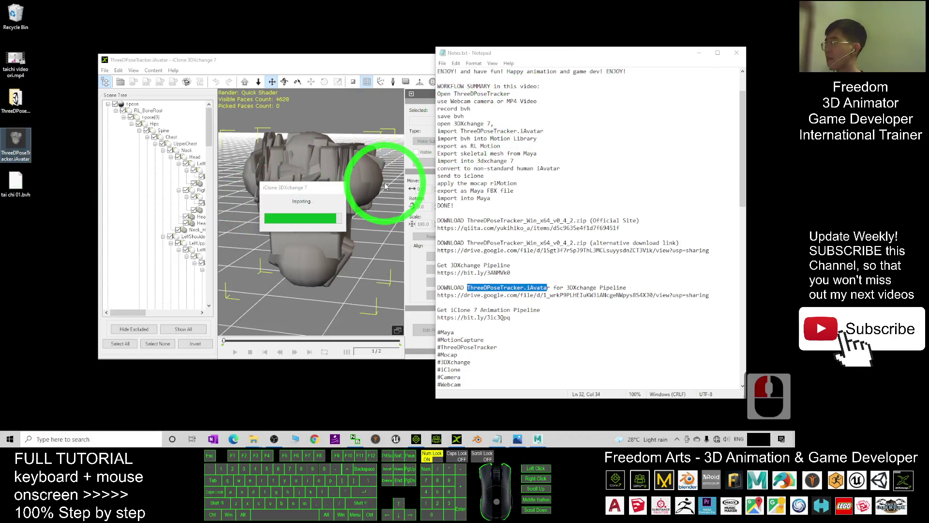
{"action": "left_click", "coordinate": [367, 57]}
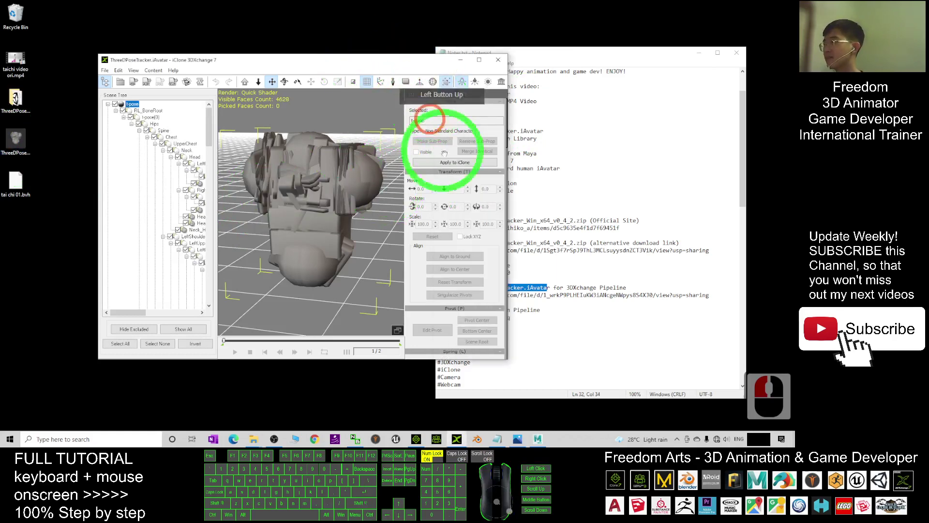
{"action": "left_click_drag", "start_coordinate": [506, 122], "coordinate": [436, 176]}
- Drag tai chi 01.bvh onto the Motion Library and convert it with the current characterization
{"action": "left_click", "coordinate": [17, 183]}
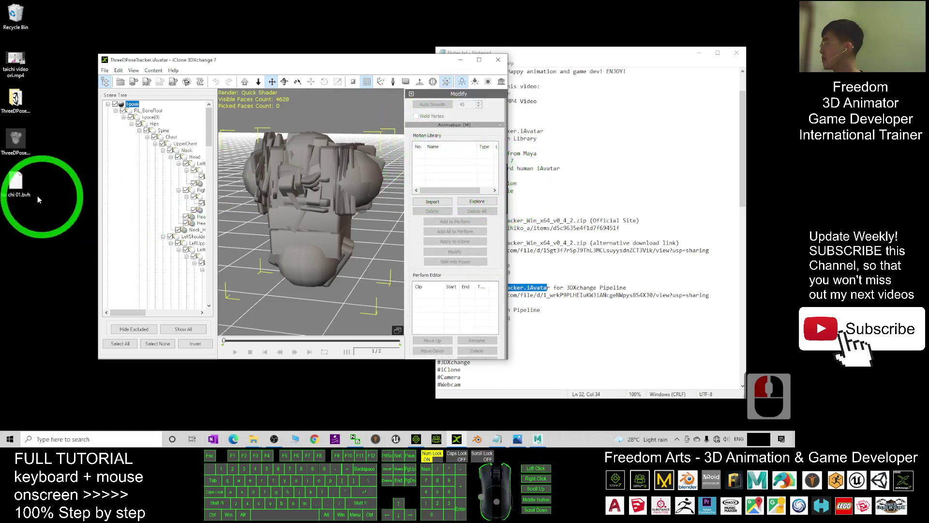
{"action": "left_click_drag", "start_coordinate": [23, 186], "coordinate": [448, 156]}
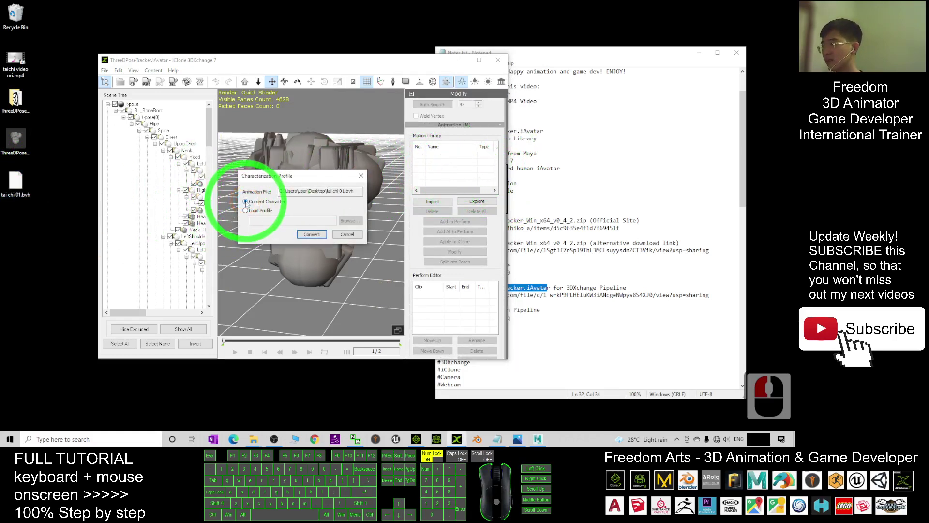
{"action": "left_click", "coordinate": [310, 234]}
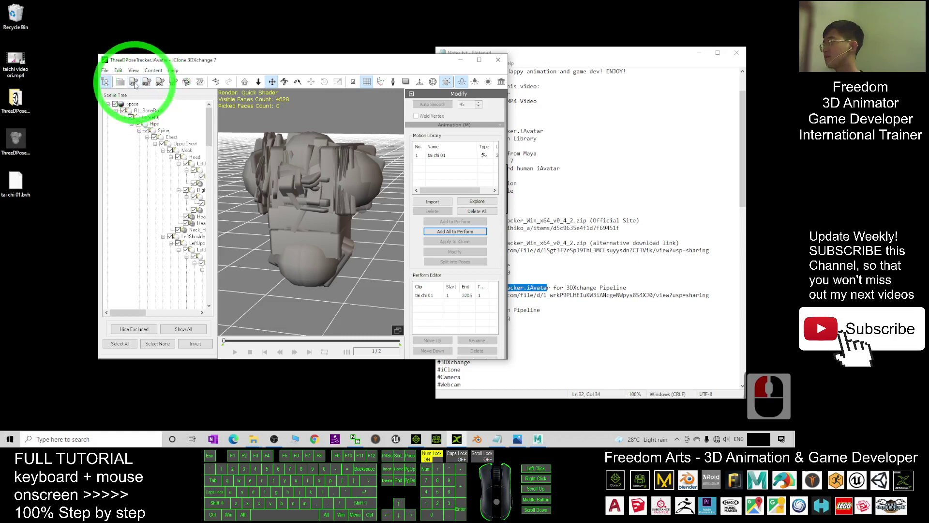
- Export the tai chi 01 motion as rMotion only, without geometry, to the Desktop
{"action": "left_click", "coordinate": [133, 82]}
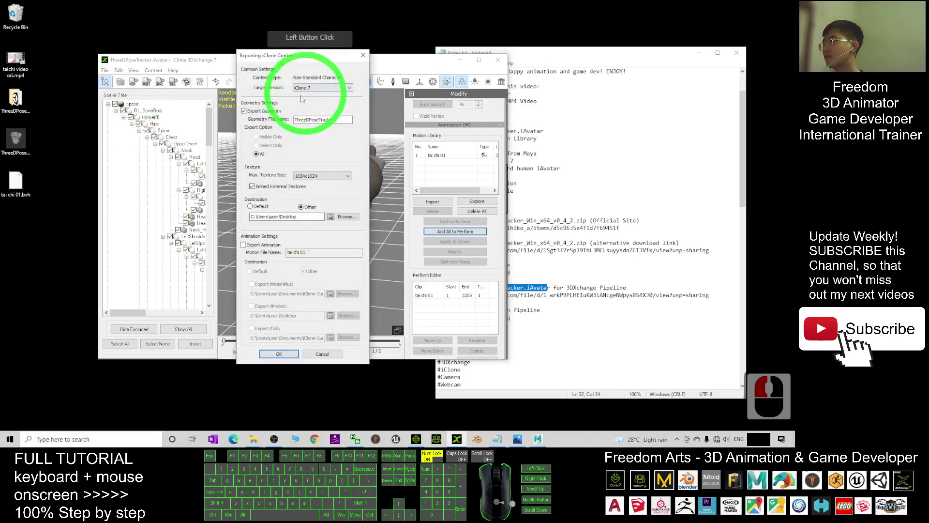
{"action": "left_click", "coordinate": [243, 111]}
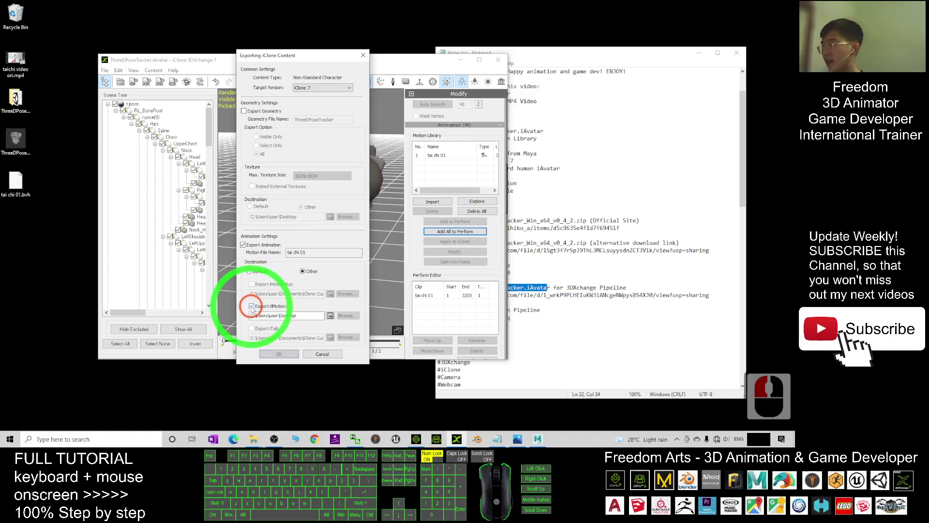
{"action": "left_click", "coordinate": [348, 315]}
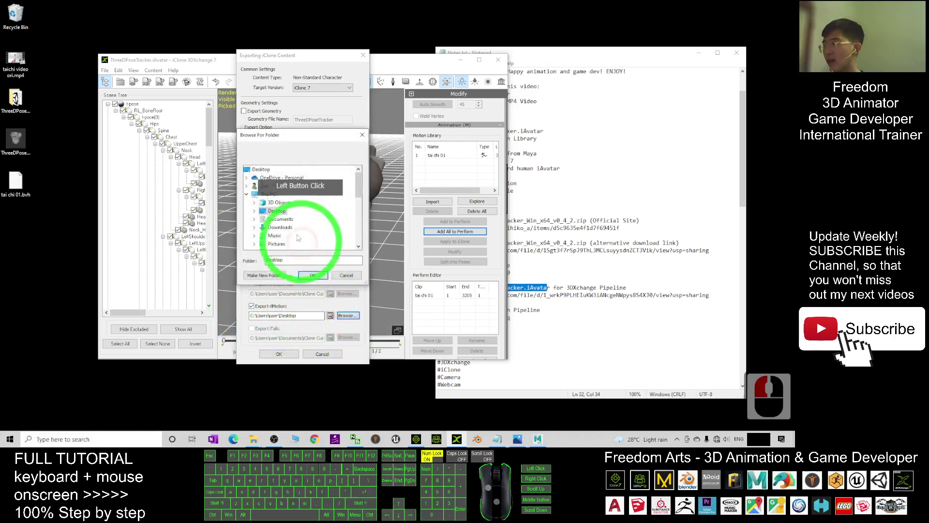
{"action": "left_click", "coordinate": [260, 170]}
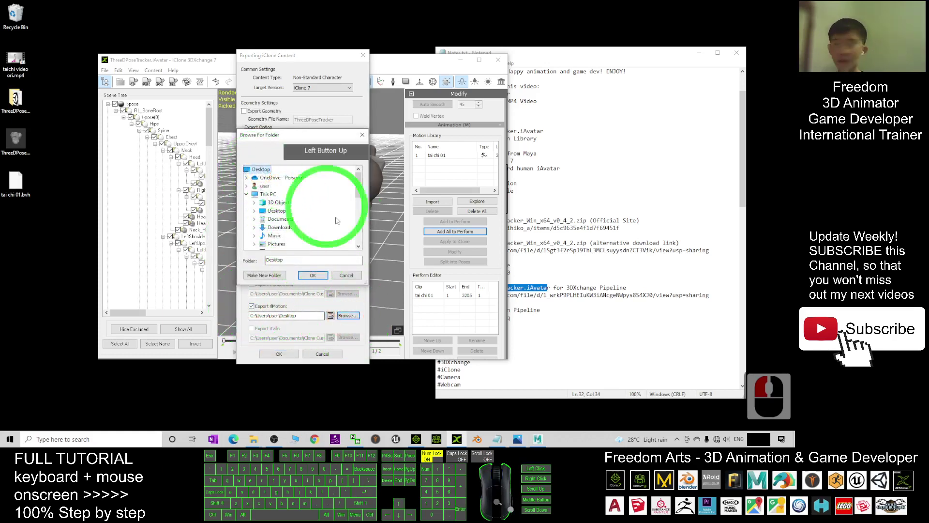
{"action": "left_click", "coordinate": [313, 276]}
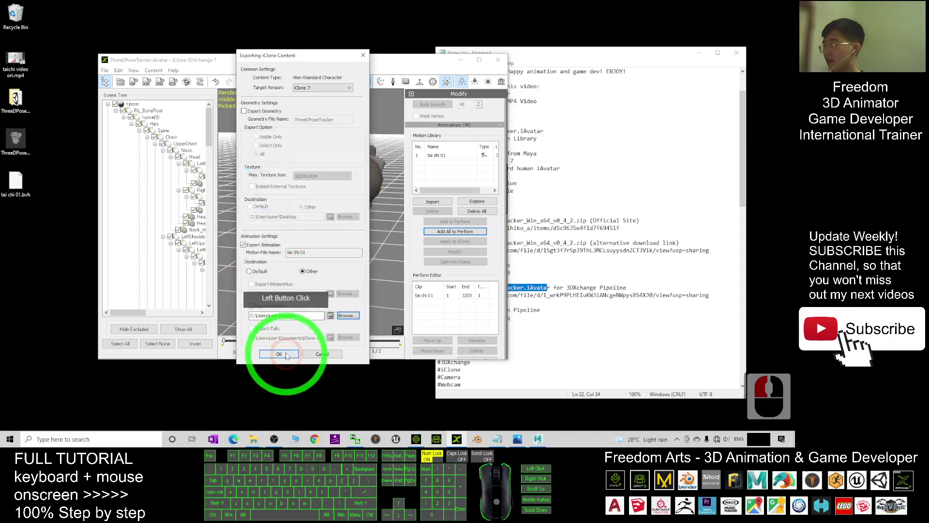
{"action": "left_click", "coordinate": [281, 354]}
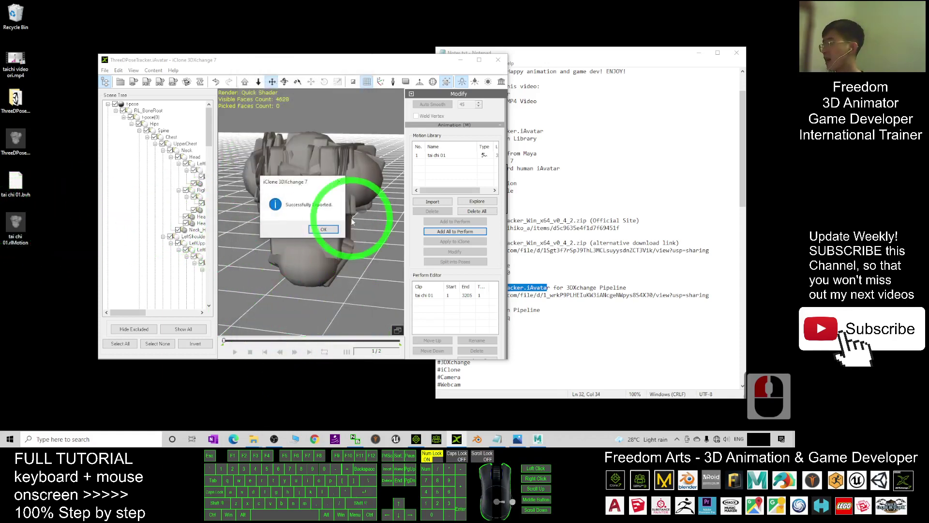
- Dismiss the export message, check the exported tai chi 01 file, and start a new project
{"action": "left_click", "coordinate": [16, 224]}
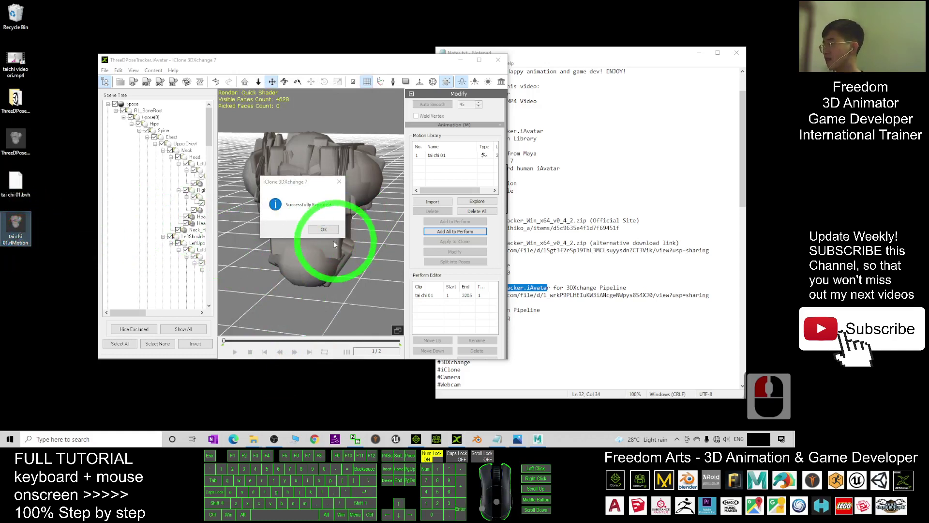
{"action": "left_click", "coordinate": [324, 229]}
{"action": "left_click", "coordinate": [7, 234]}
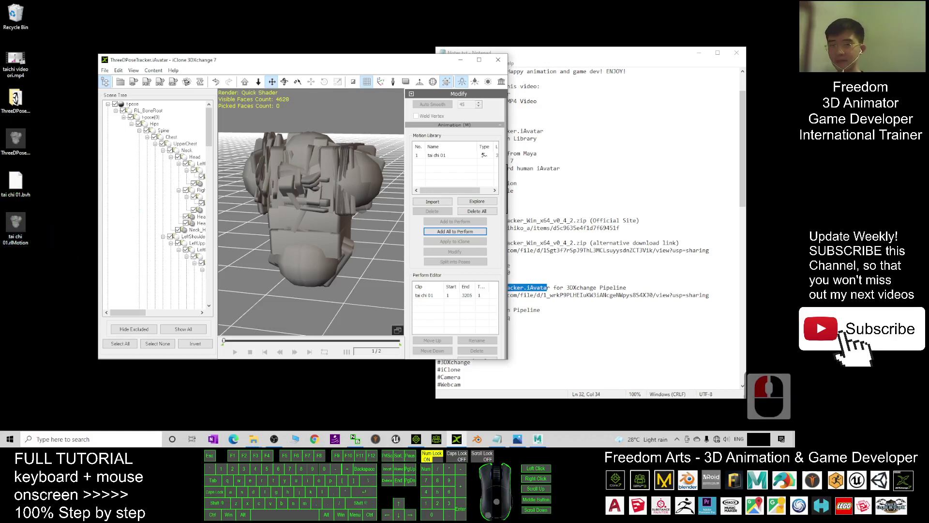
{"action": "left_click", "coordinate": [505, 220]}
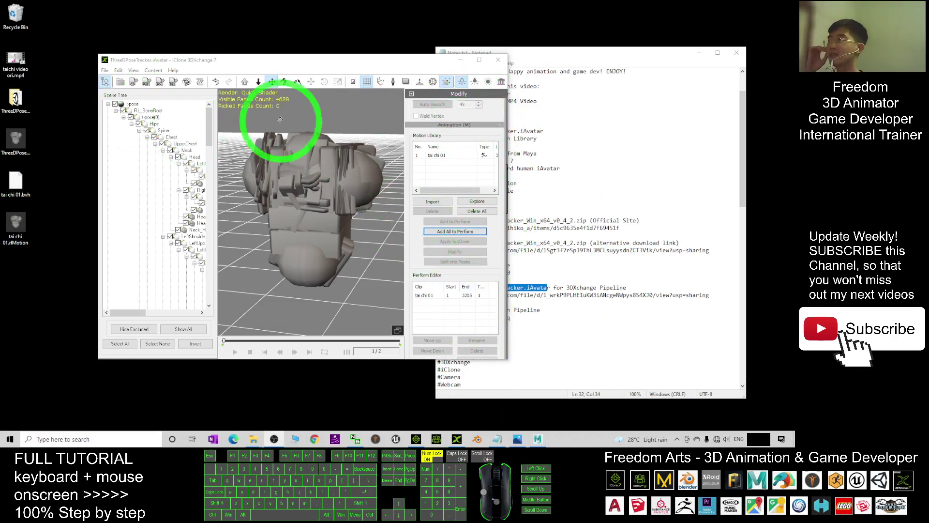
{"action": "left_click", "coordinate": [104, 71]}
{"action": "left_click", "coordinate": [108, 79]}
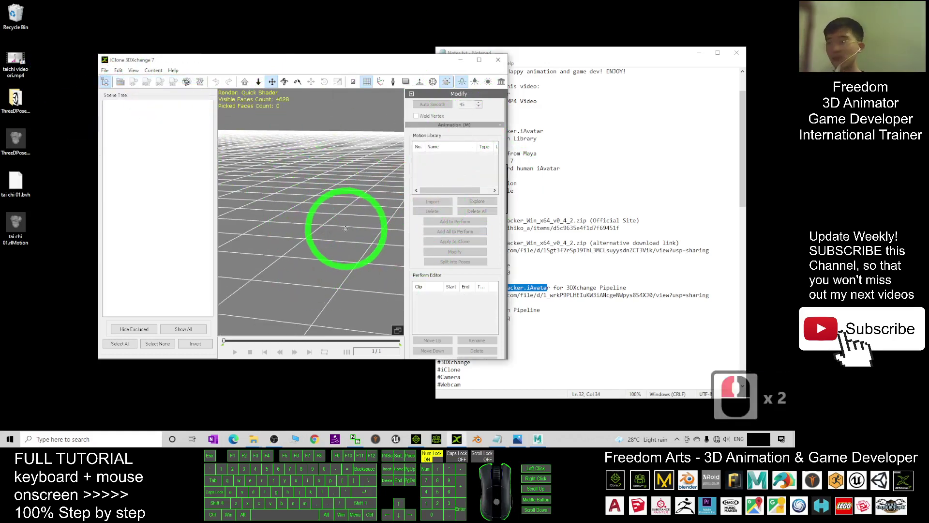
- Bring Maya forward, orbit around the character and select its Root joint
{"action": "left_click", "coordinate": [538, 440]}
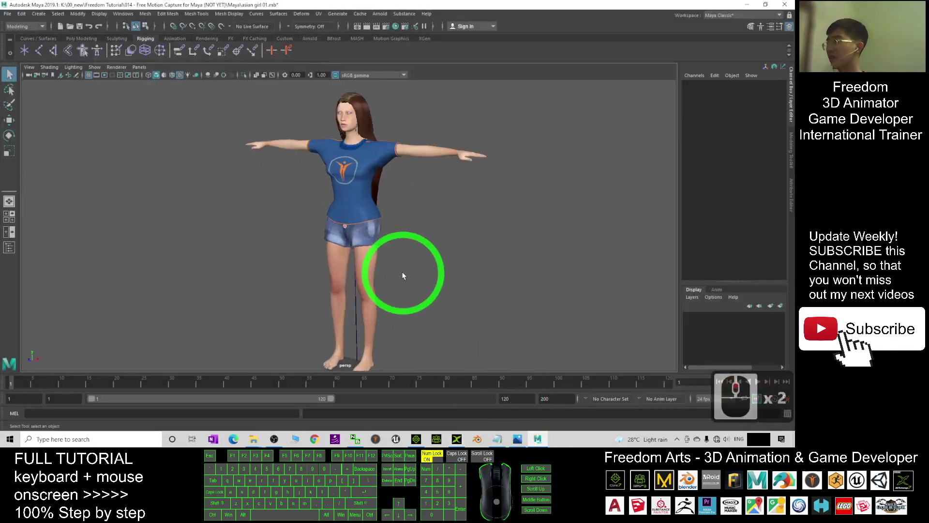
{"action": "left_click_drag", "start_coordinate": [402, 276], "coordinate": [379, 286], "text": "alt"}
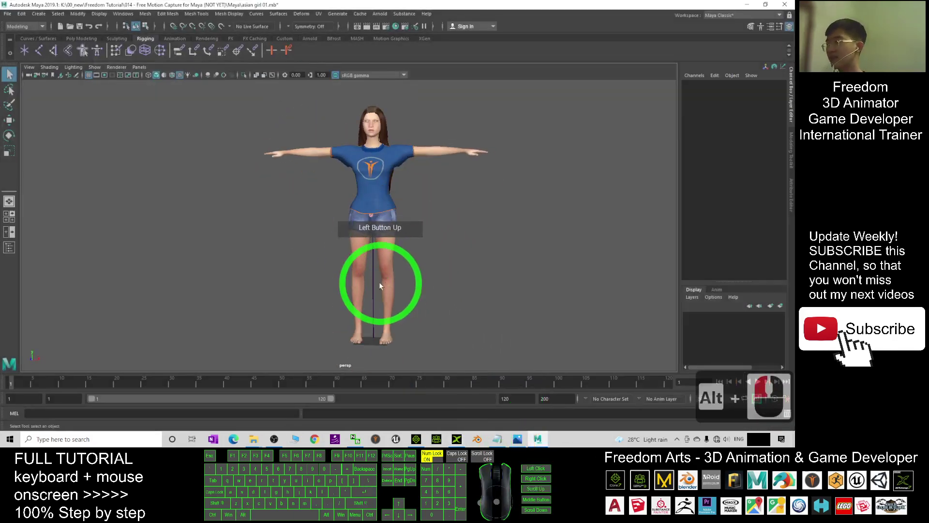
{"action": "left_click", "coordinate": [373, 281]}
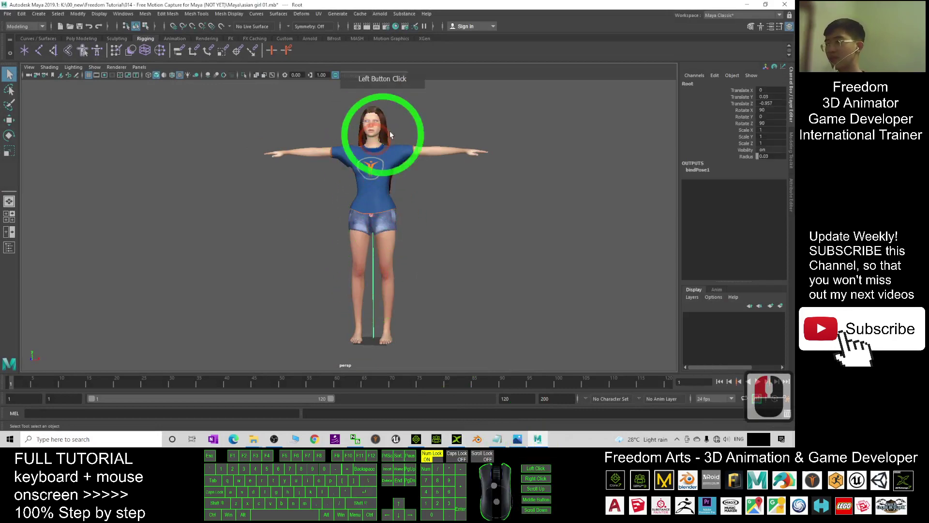
{"action": "left_click_drag", "start_coordinate": [491, 225], "coordinate": [377, 238], "text": "alt"}
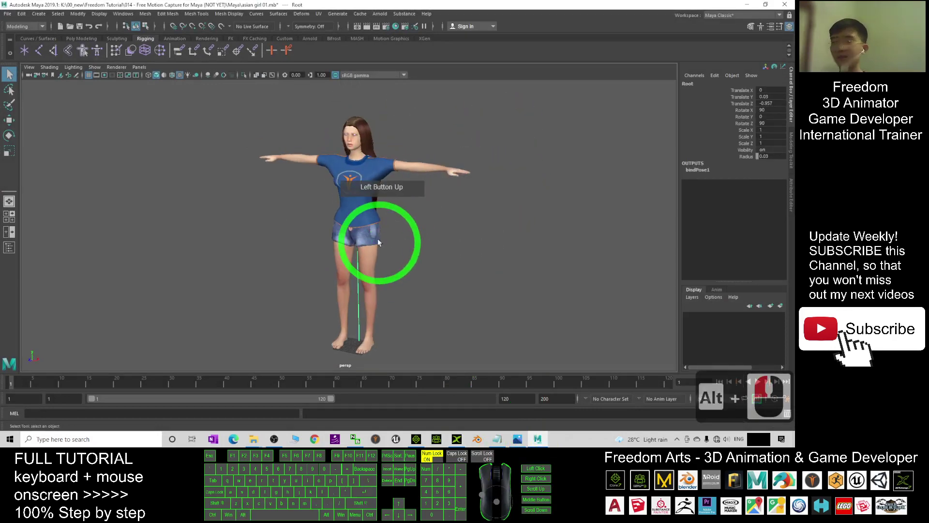
{"action": "left_click_drag", "start_coordinate": [339, 6], "coordinate": [473, 36]}
- Export All to the Desktop as an FBX file named 'asian girl 01'
{"action": "left_click", "coordinate": [254, 44]}
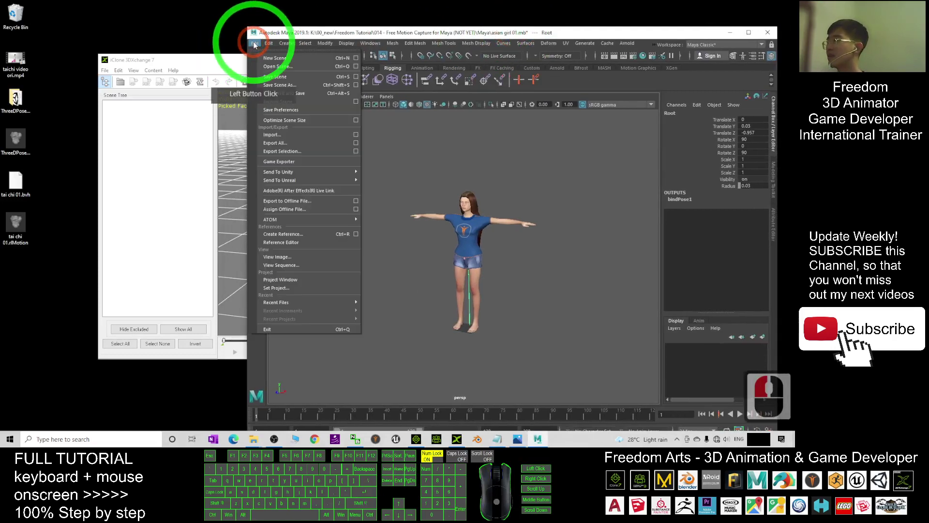
{"action": "left_click", "coordinate": [294, 145]}
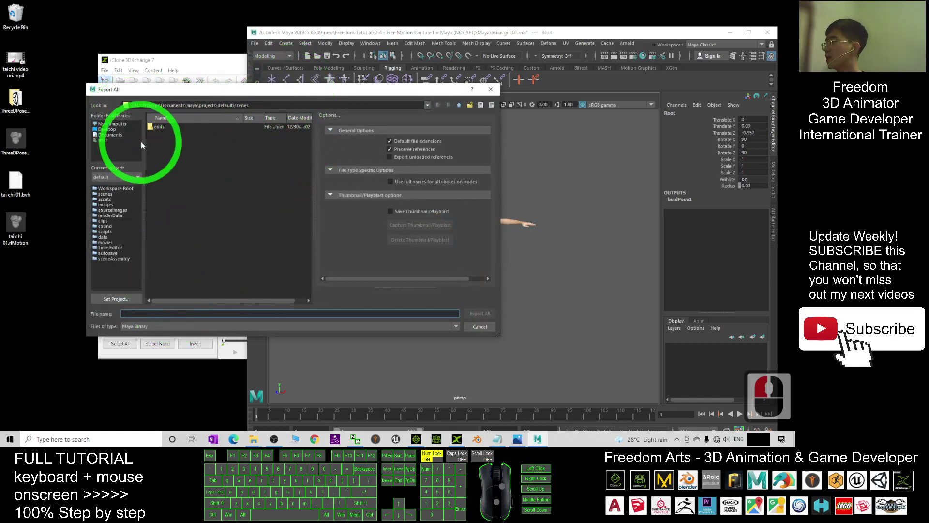
{"action": "left_click", "coordinate": [107, 129]}
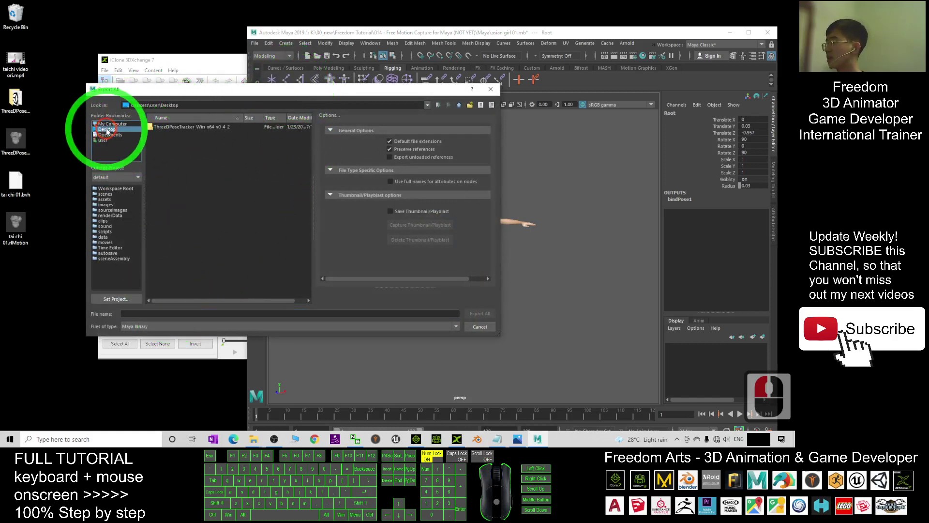
{"action": "left_click", "coordinate": [135, 326]}
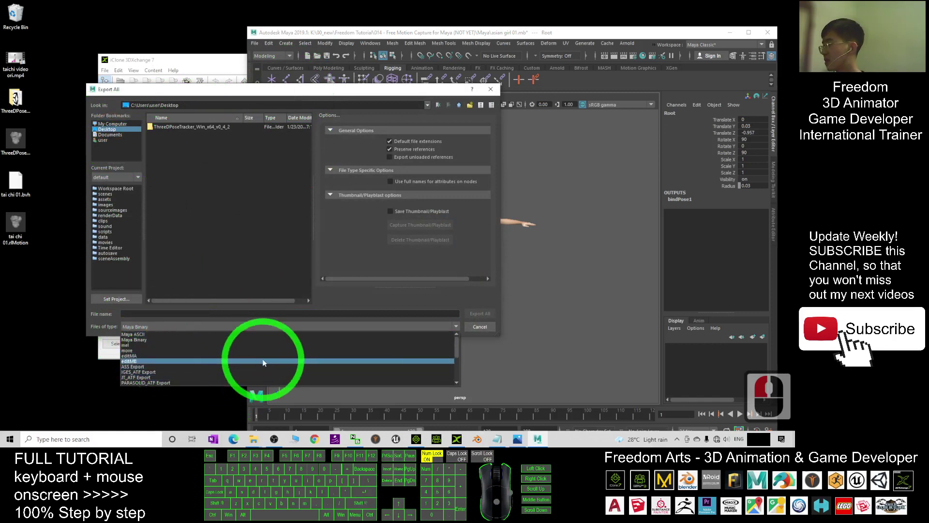
{"action": "scroll", "coordinate": [225, 349], "scroll_direction": "down", "scroll_amount": 5}
{"action": "scroll", "coordinate": [225, 349], "scroll_direction": "down", "scroll_amount": 2}
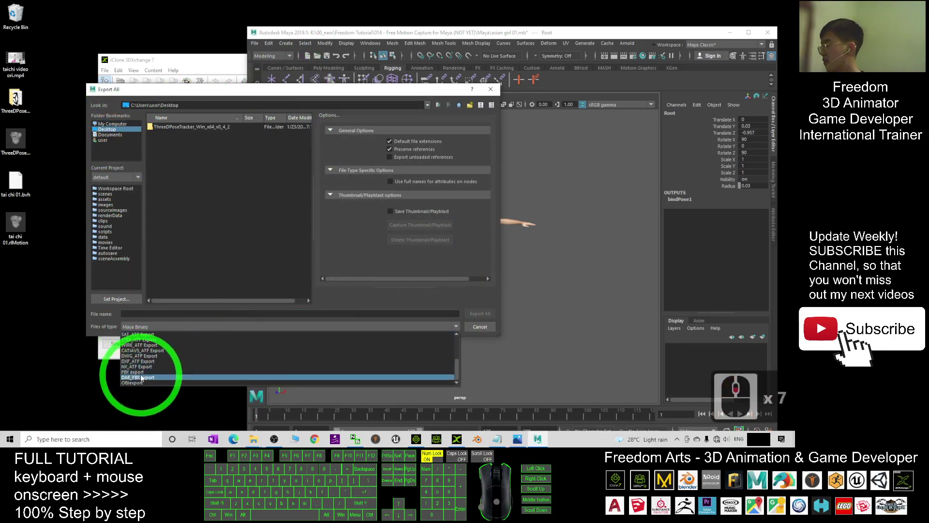
{"action": "scroll", "coordinate": [167, 354], "scroll_direction": "up", "scroll_amount": 8}
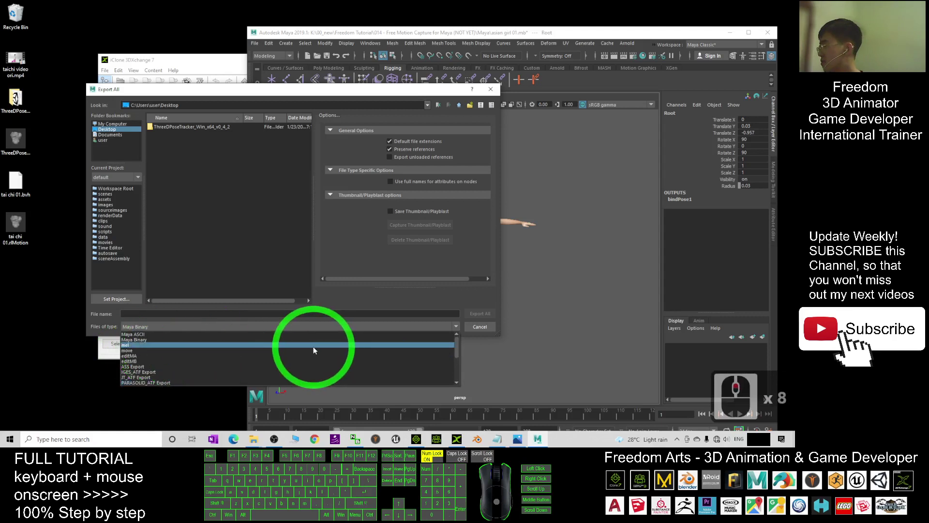
{"action": "scroll", "coordinate": [251, 350], "scroll_direction": "down", "scroll_amount": 6}
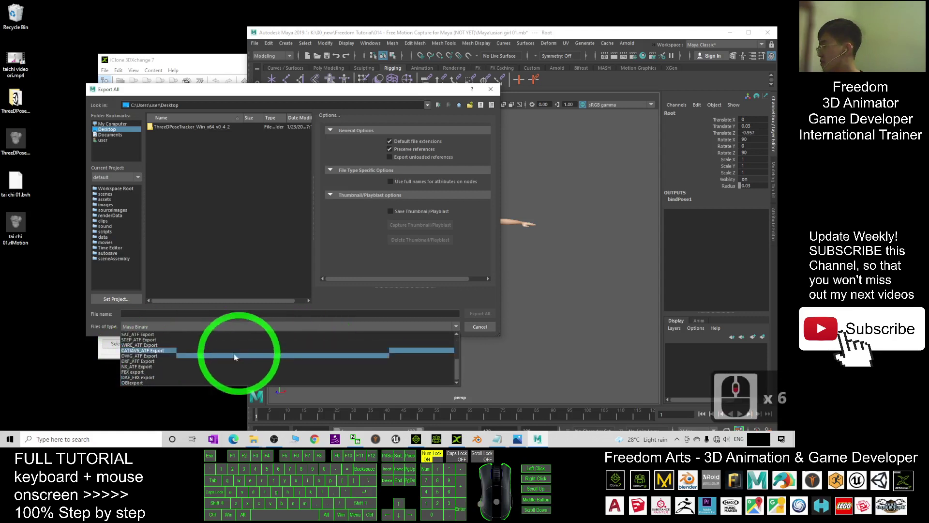
{"action": "left_click", "coordinate": [135, 372]}
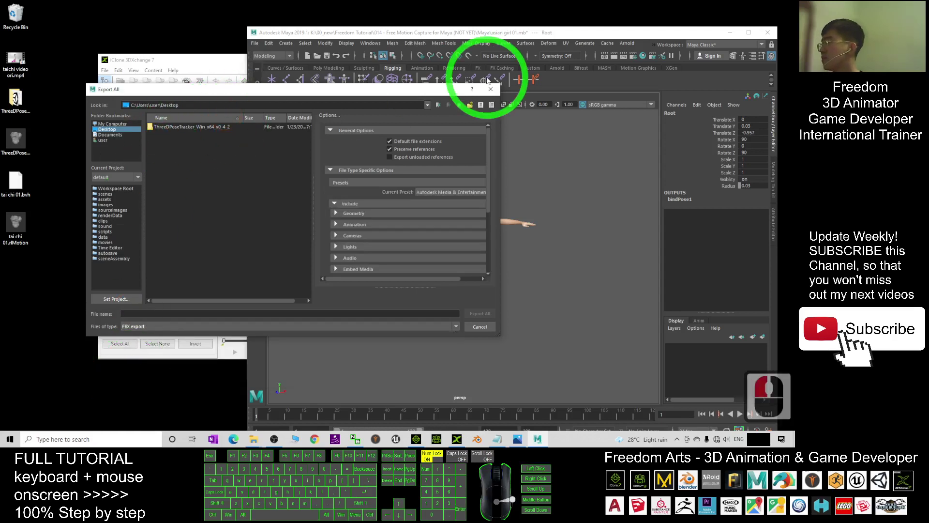
{"action": "left_click", "coordinate": [154, 313]}
{"action": "type", "text": "asian girl 01"}
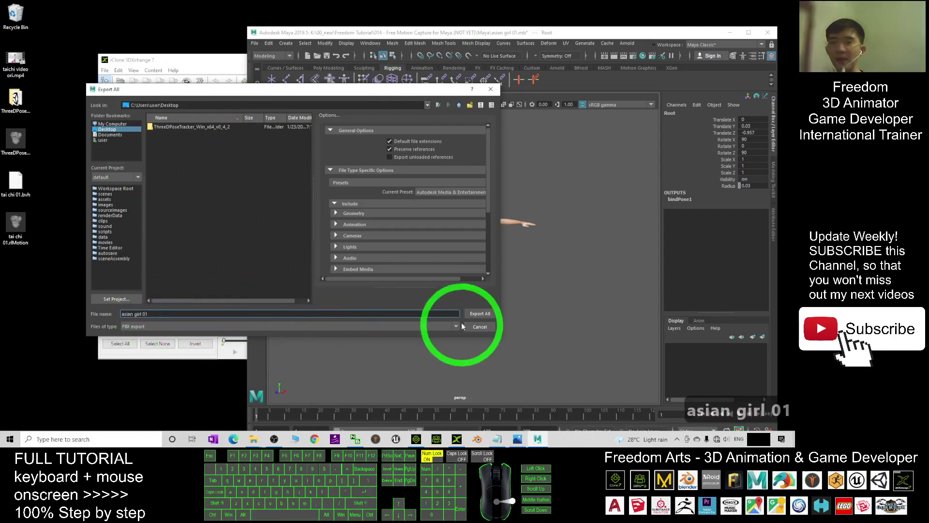
{"action": "left_click", "coordinate": [480, 314]}
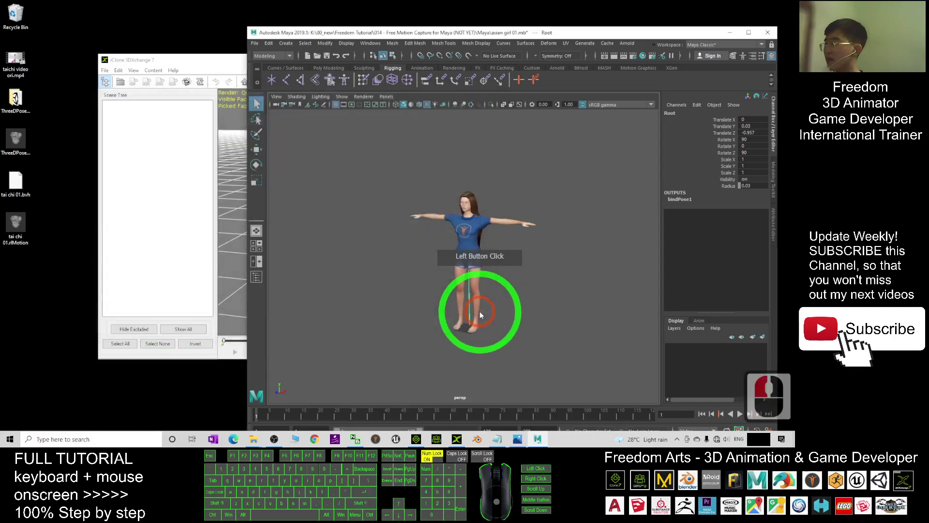
- Drag asian girl 01.fbx from the desktop into 3DXchange 7 to bring up its FBX import settings
{"action": "left_click", "coordinate": [17, 267]}
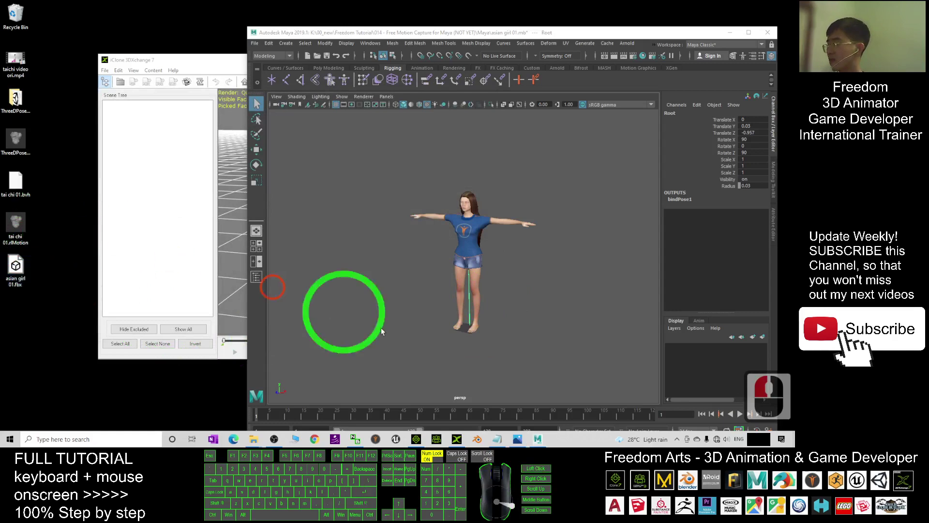
{"action": "left_click", "coordinate": [457, 439]}
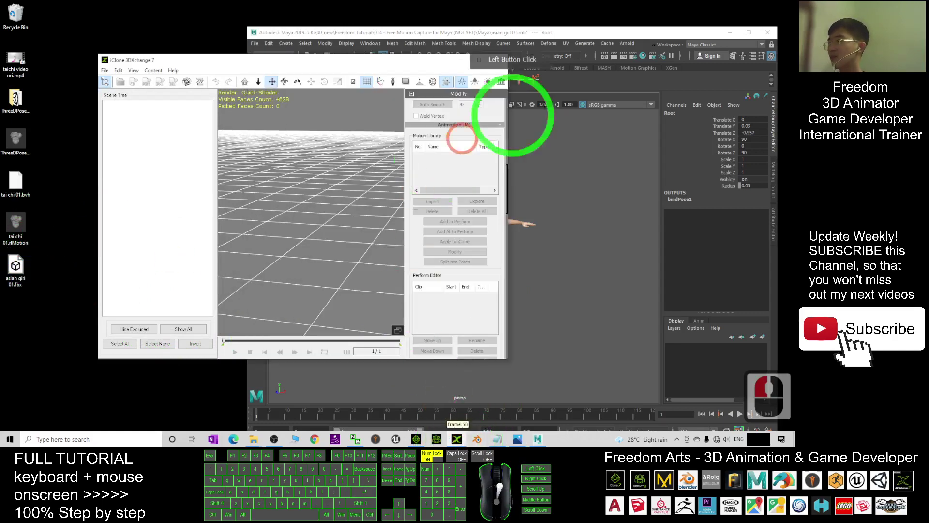
{"action": "left_click_drag", "start_coordinate": [378, 58], "coordinate": [454, 56]}
{"action": "left_click_drag", "start_coordinate": [16, 267], "coordinate": [363, 285]}
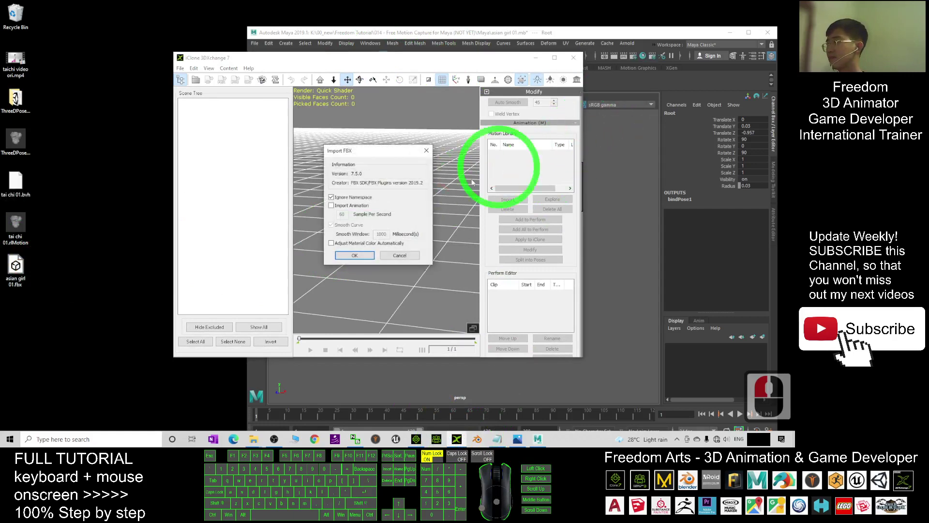